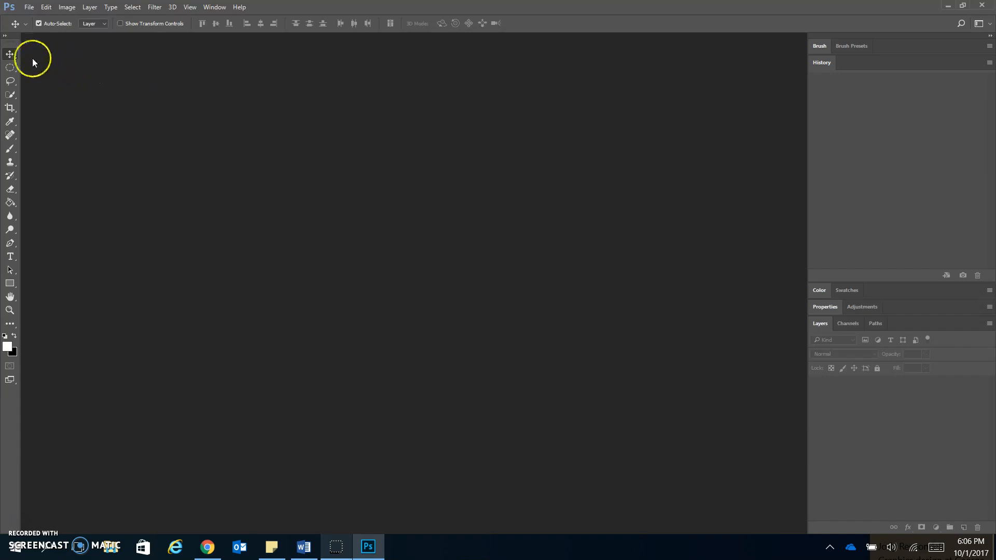
click(14, 94)
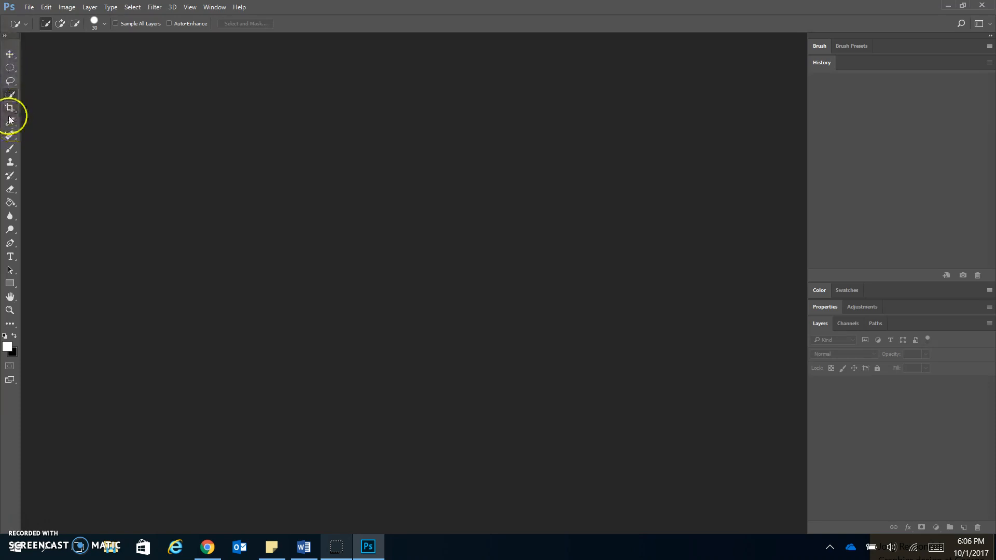
click(11, 55)
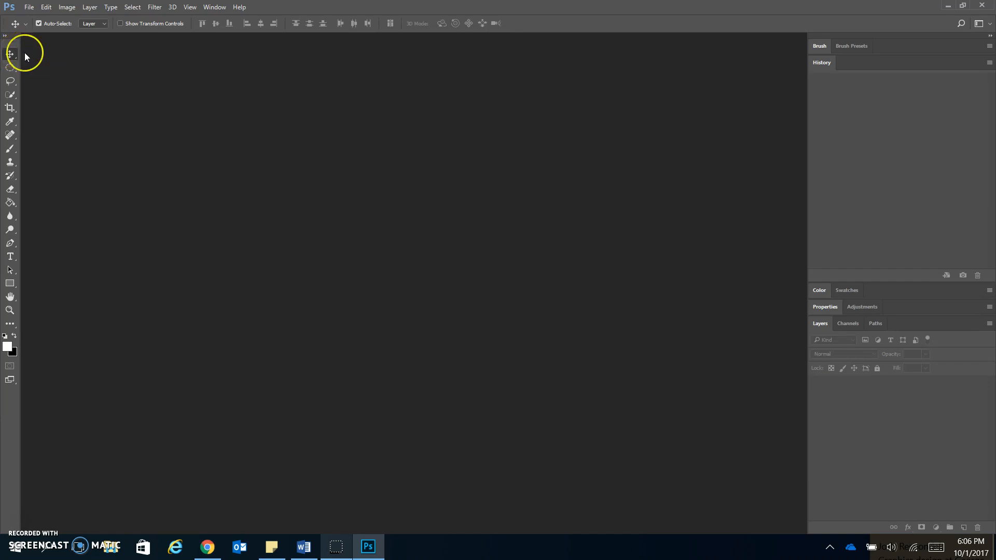
click(16, 56)
Create a new Letter document in landscape orientation, 11 x 8.5 inches, 300 pixels/inch, RGB Color, with a white background.
click(29, 7)
click(34, 20)
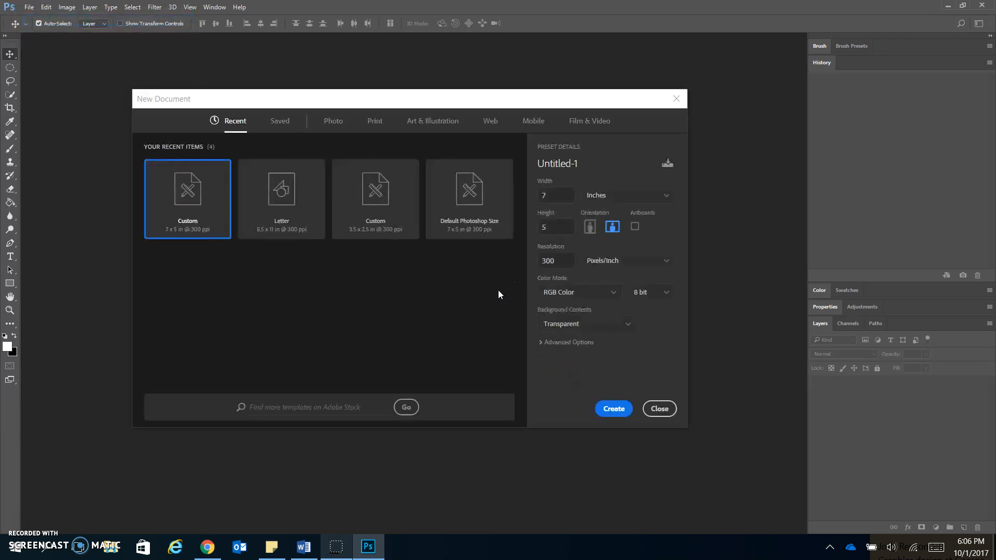
click(272, 234)
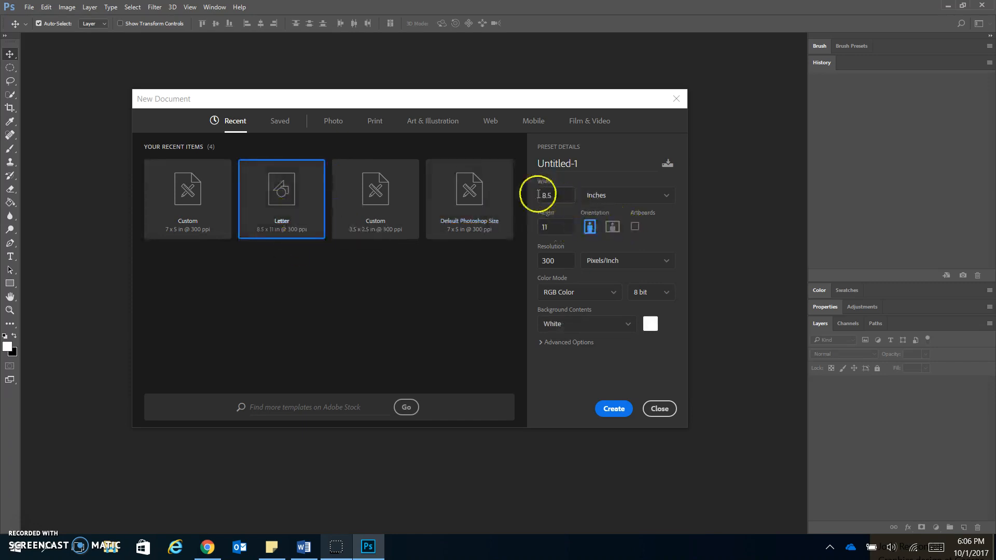
click(612, 227)
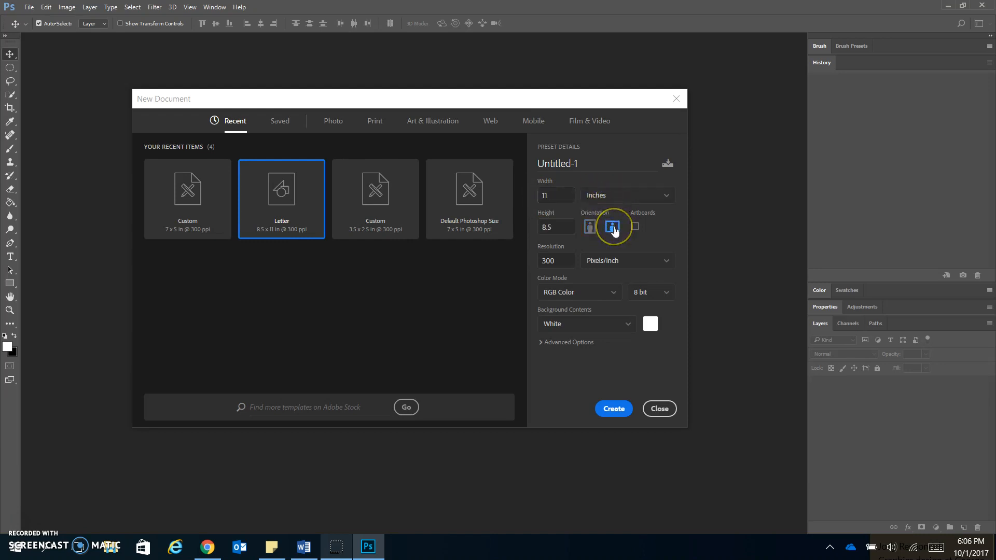
click(560, 230)
double_click(545, 196)
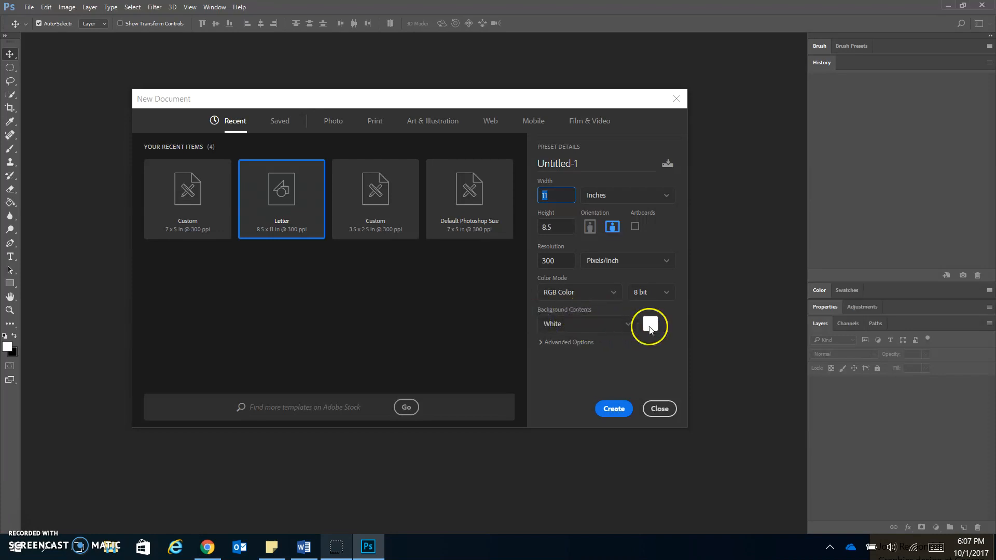
click(627, 409)
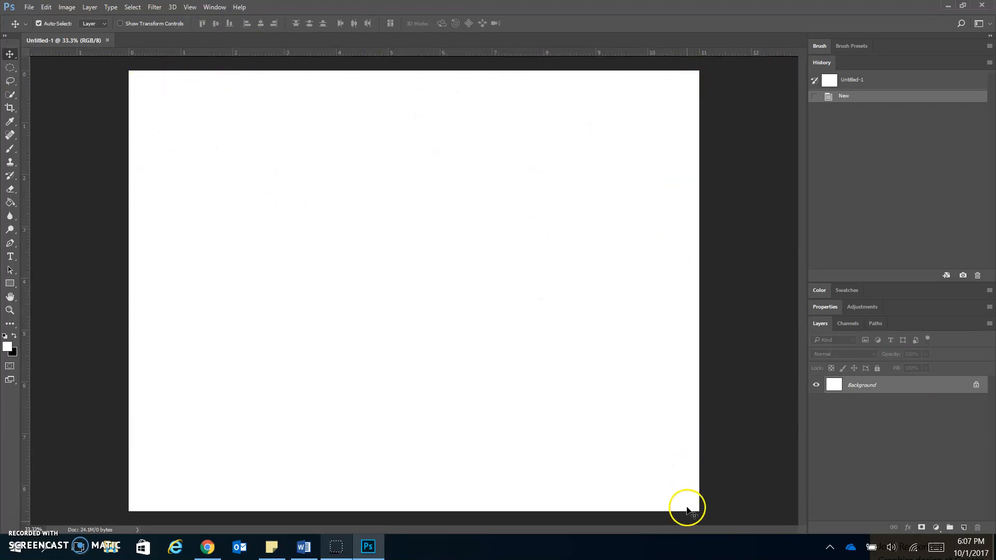
Activate the freehand Lasso tool and check the display option for the rulers.
click(14, 82)
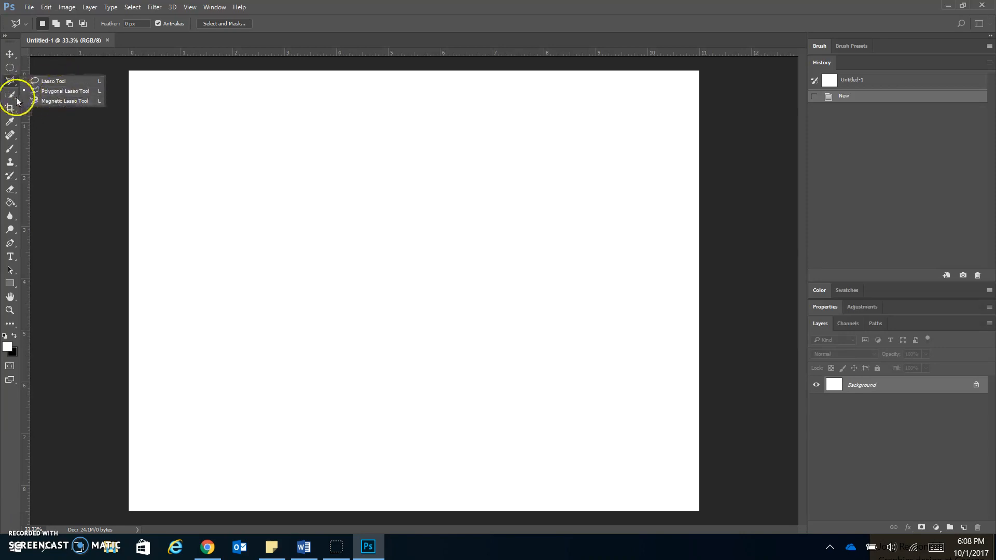
click(60, 83)
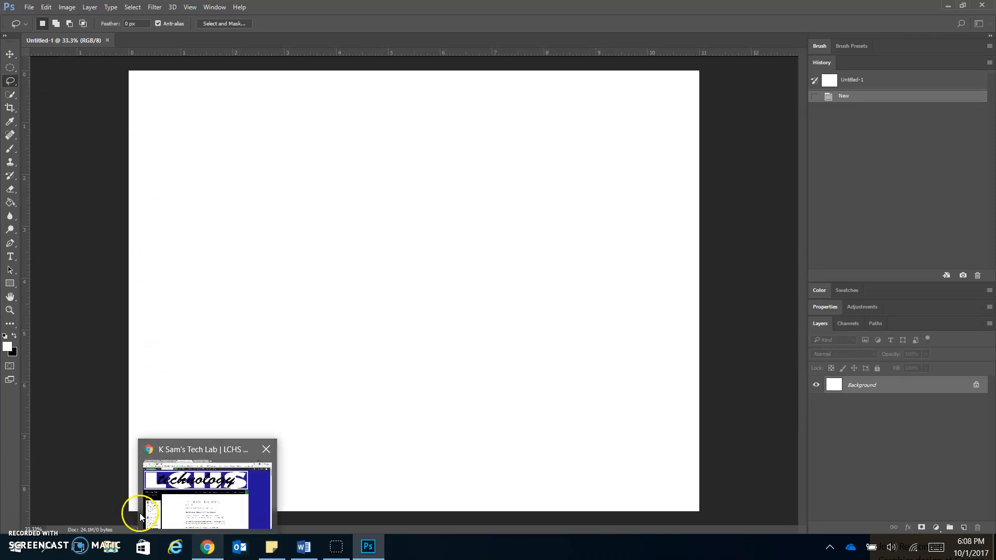
click(756, 271)
click(499, 204)
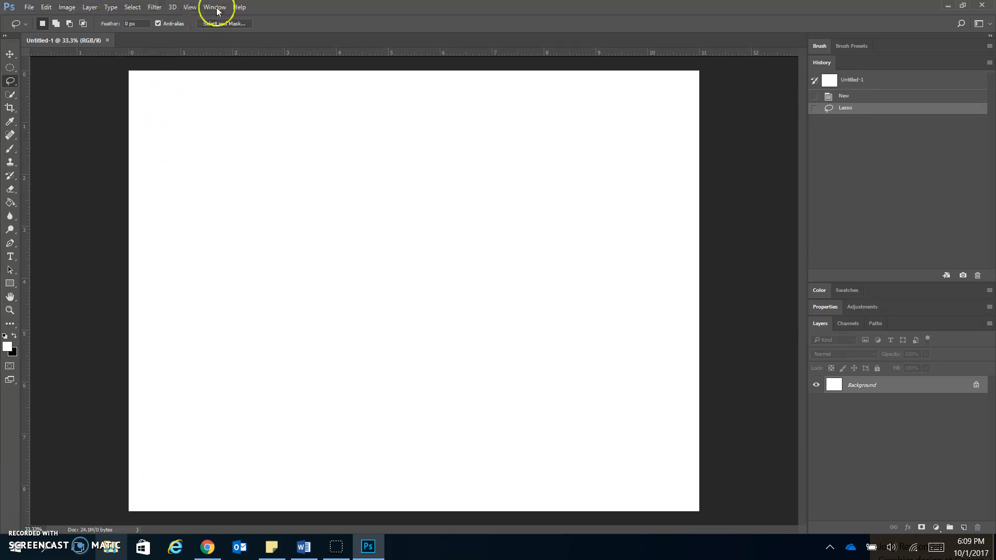
click(189, 7)
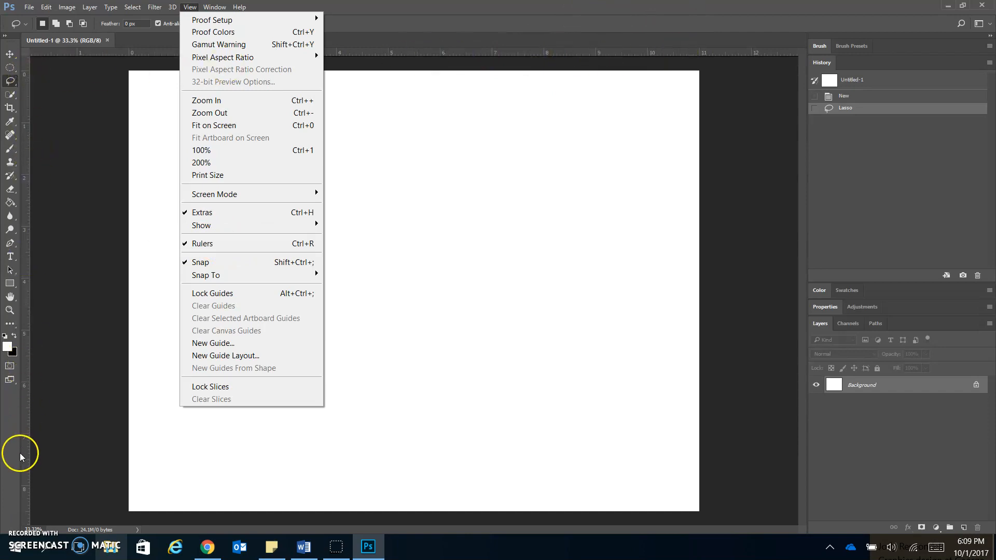
click(430, 54)
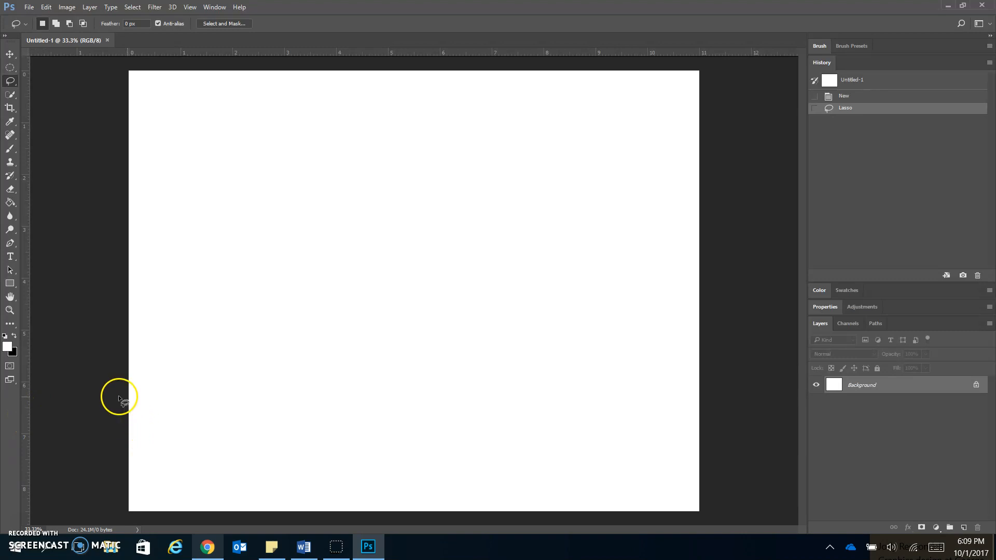
Make a trial freehand Lasso selection of a bumpy hill line around the lower part of the canvas and clear it.
mouse_move(132, 384)
mouse_down()
mouse_move(126, 421)
mouse_move(149, 403)
mouse_move(199, 404)
mouse_up()
mouse_move(316, 401)
mouse_down()
mouse_move(440, 392)
mouse_move(484, 403)
mouse_move(540, 387)
mouse_move(665, 397)
mouse_move(677, 388)
mouse_move(697, 401)
mouse_move(726, 502)
mouse_up()
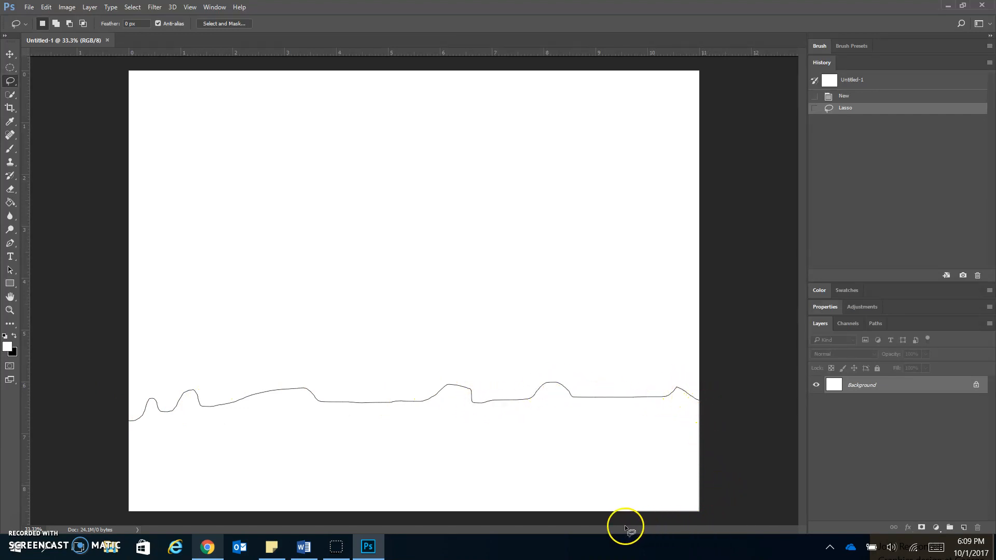
drag(478, 525, 372, 526)
drag(258, 530, 159, 527)
drag(115, 504, 128, 420)
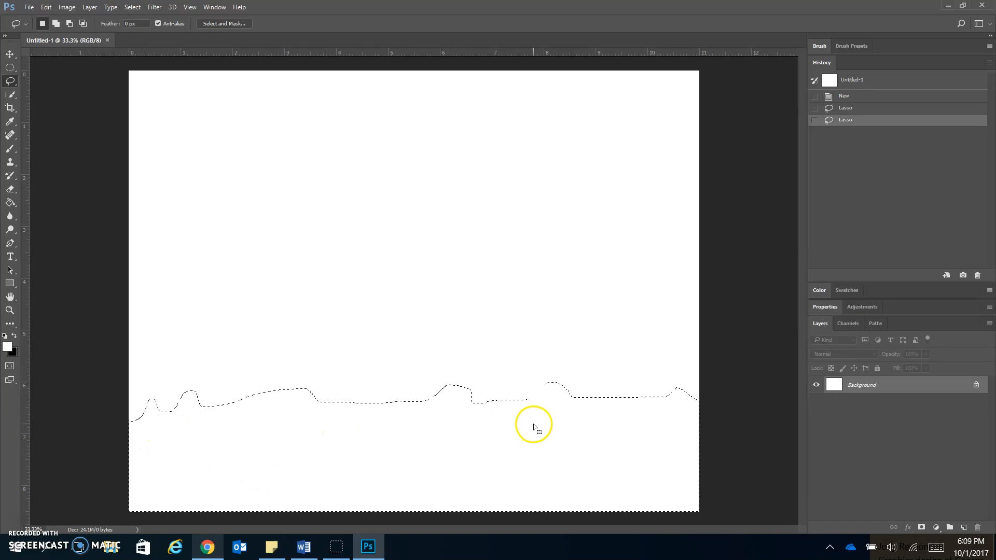
click(637, 441)
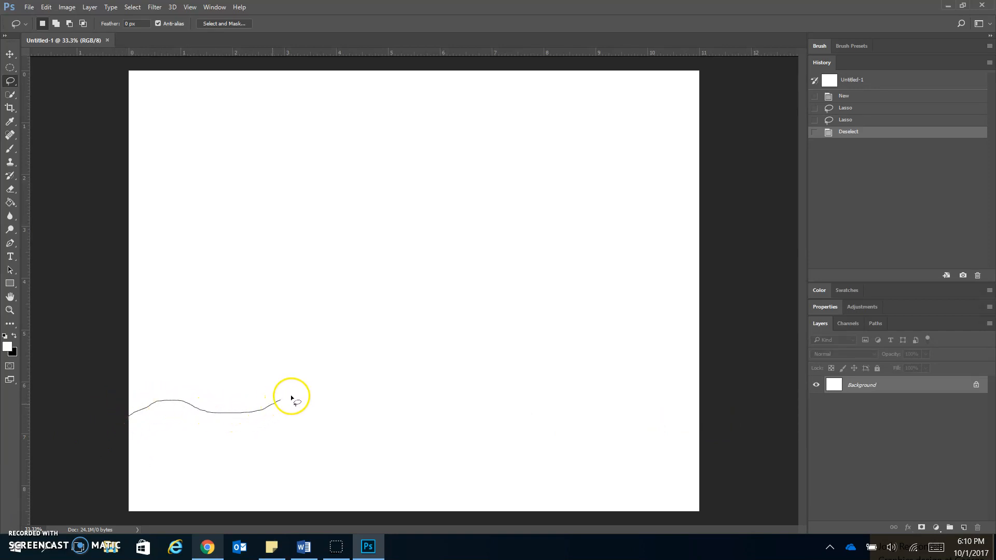
Select the ground with the freehand Lasso, tracing wavy hills across the full width at about 6.5 inches and around the canvas bottom.
mouse_move(369, 415)
mouse_down()
mouse_move(420, 410)
mouse_move(455, 391)
mouse_up()
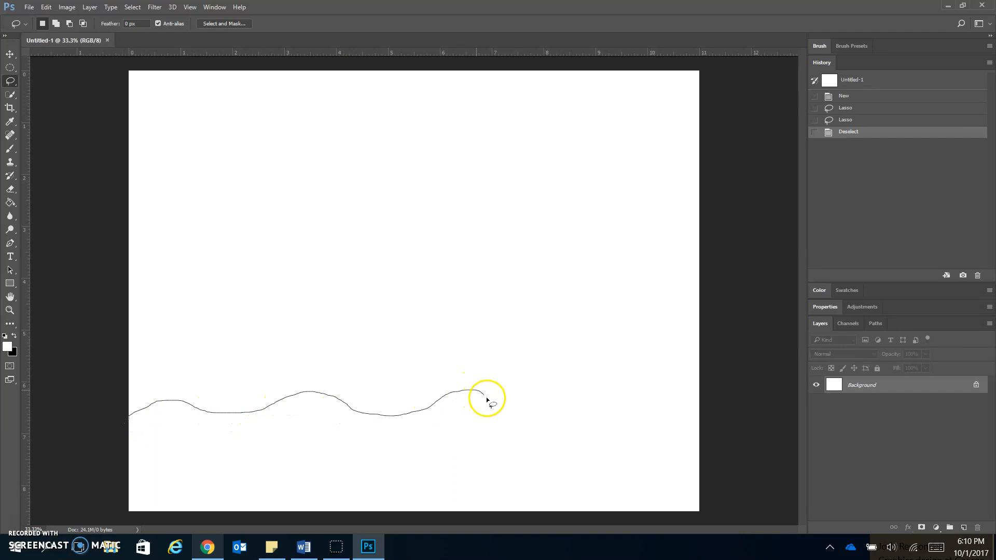
mouse_move(525, 403)
mouse_down()
mouse_move(595, 406)
mouse_move(609, 388)
mouse_move(653, 386)
mouse_move(704, 394)
mouse_move(714, 503)
mouse_move(692, 520)
mouse_move(253, 520)
mouse_up()
drag(121, 423, 124, 414)
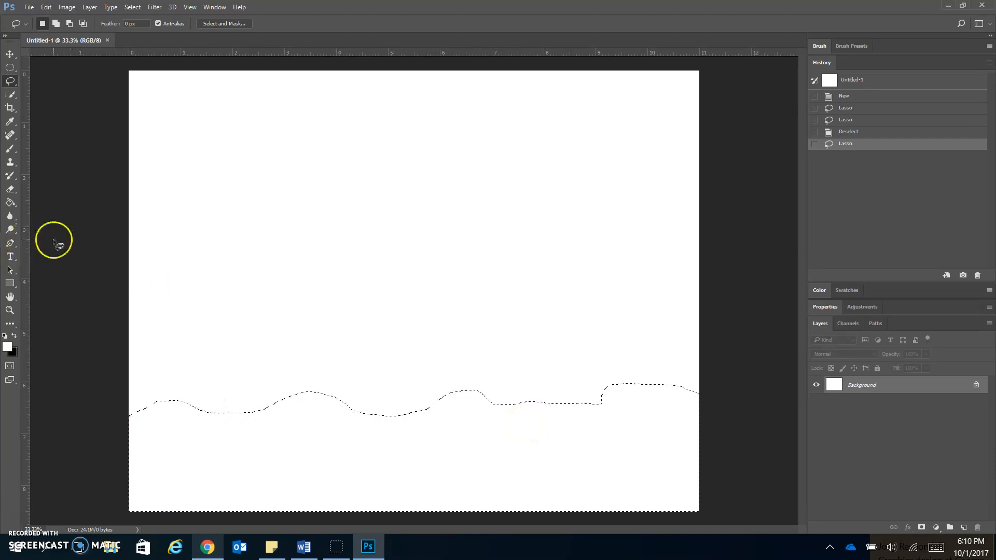
Set the foreground color to green #239f49 and fill the selected hills with the Paint Bucket.
click(9, 203)
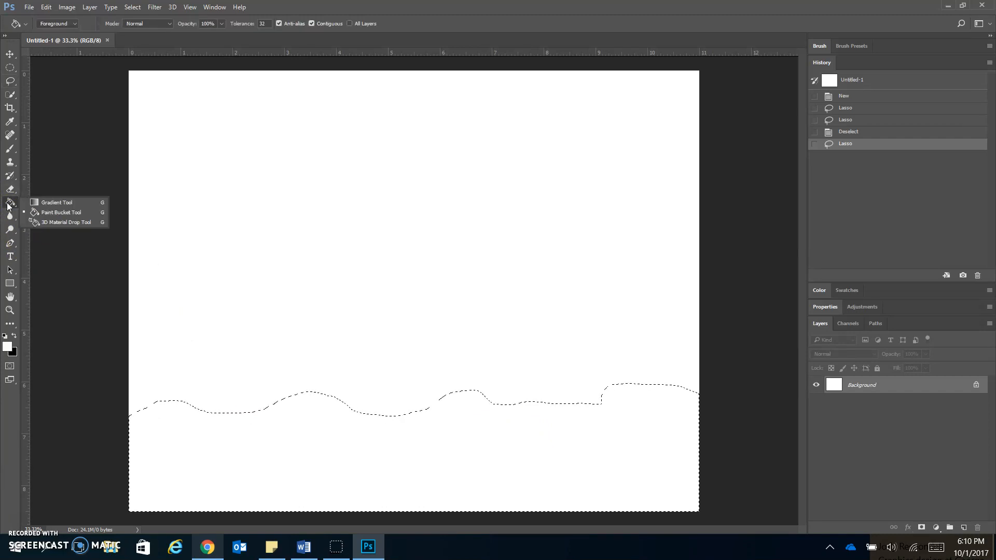
click(56, 214)
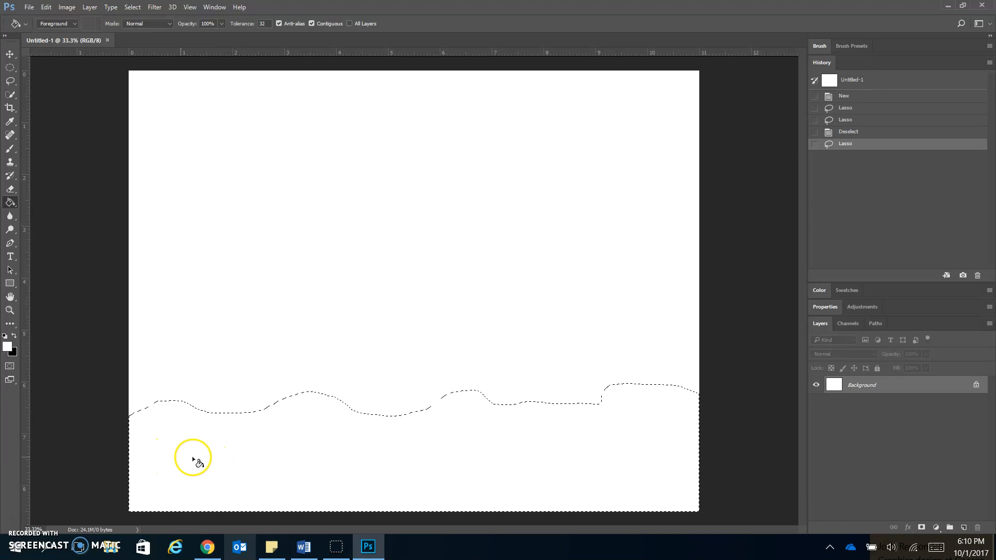
click(7, 346)
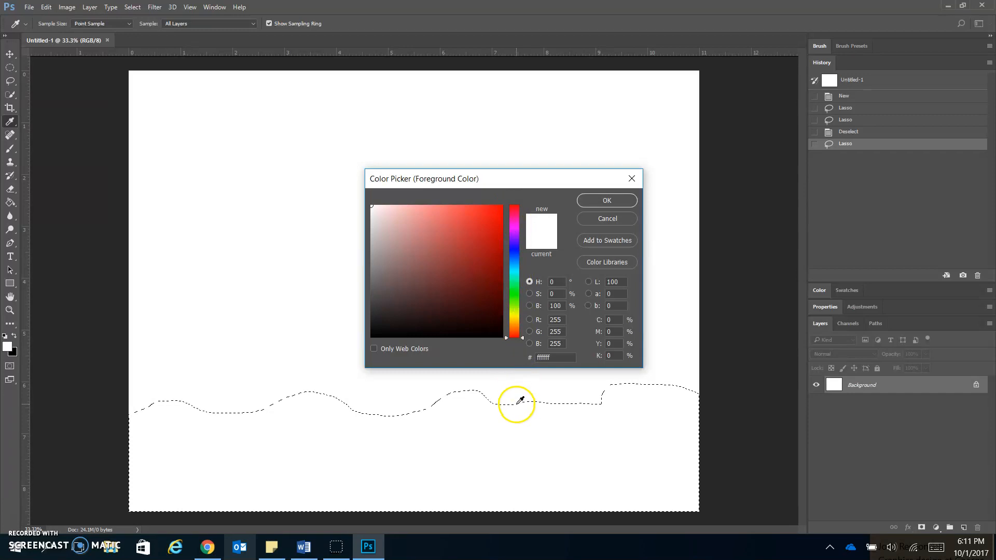
click(517, 284)
drag(516, 284, 516, 287)
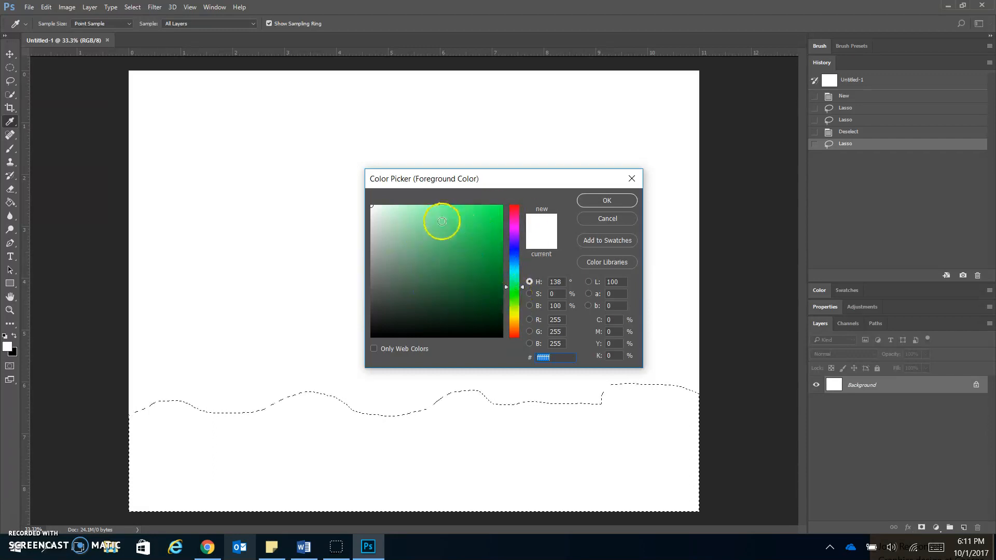
mouse_move(444, 223)
mouse_down()
mouse_move(380, 222)
mouse_move(463, 282)
mouse_move(467, 311)
mouse_move(442, 289)
mouse_move(491, 215)
mouse_move(463, 236)
mouse_move(472, 264)
mouse_move(475, 255)
mouse_up()
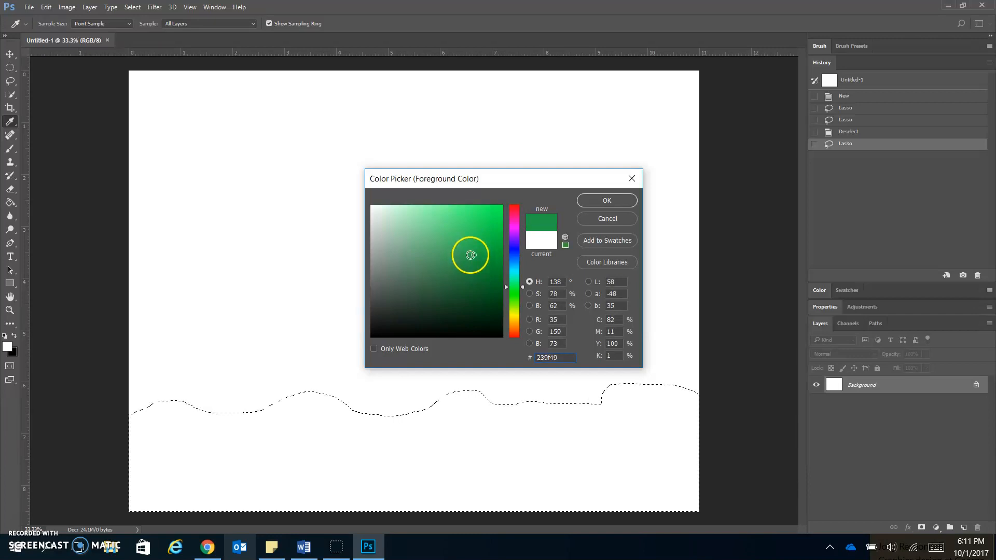
click(603, 201)
key(g)
click(485, 450)
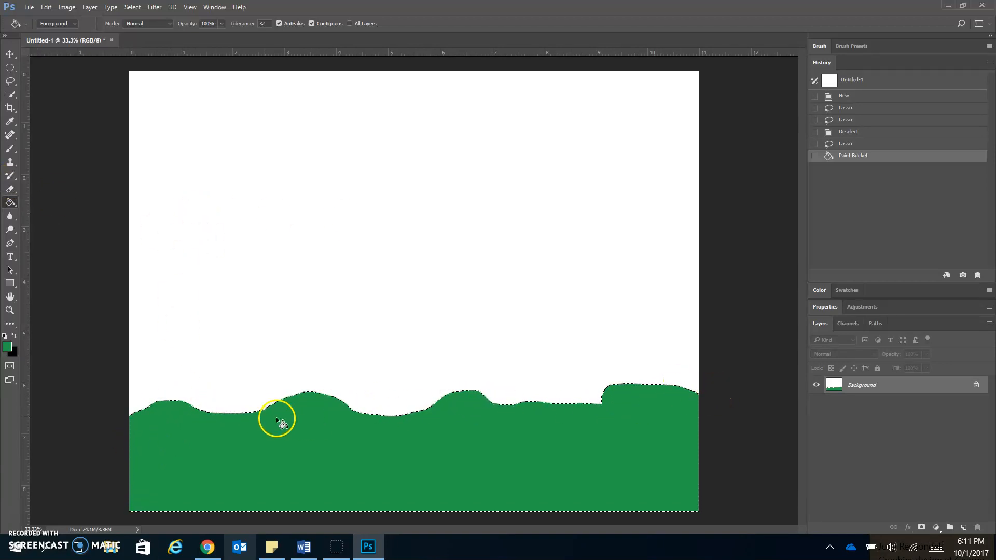
Invert the selection and fill the sky area with light blue #9bdfee using the Paint Bucket.
click(133, 7)
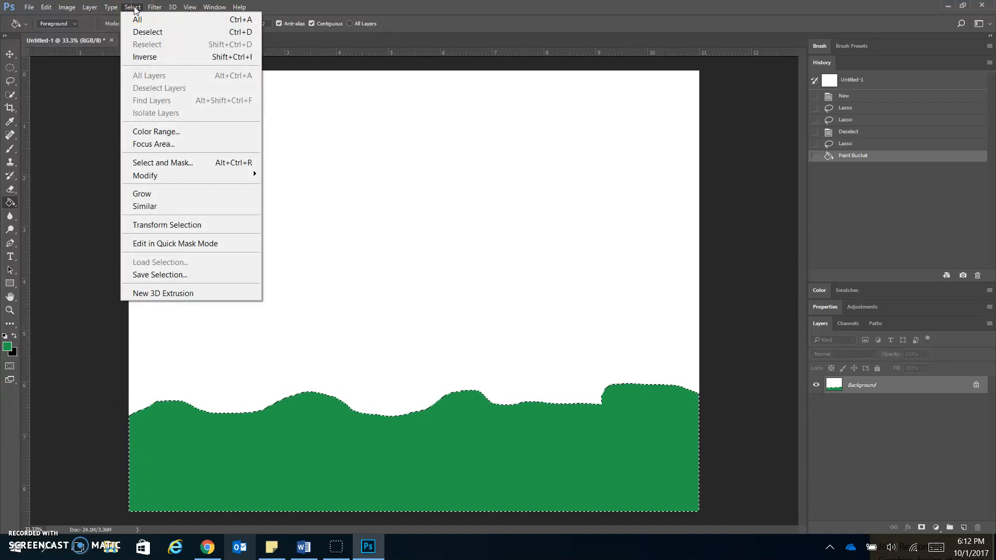
click(145, 57)
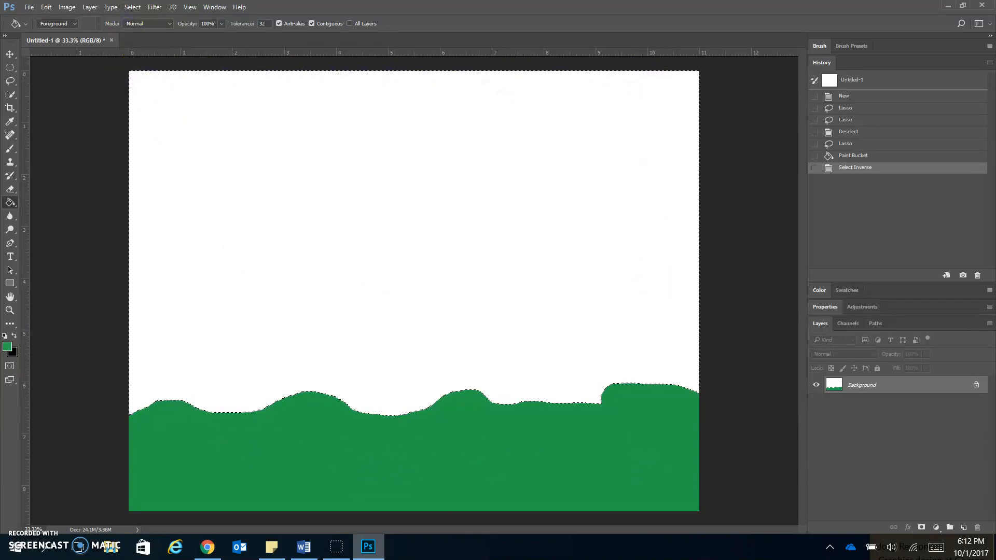
click(7, 346)
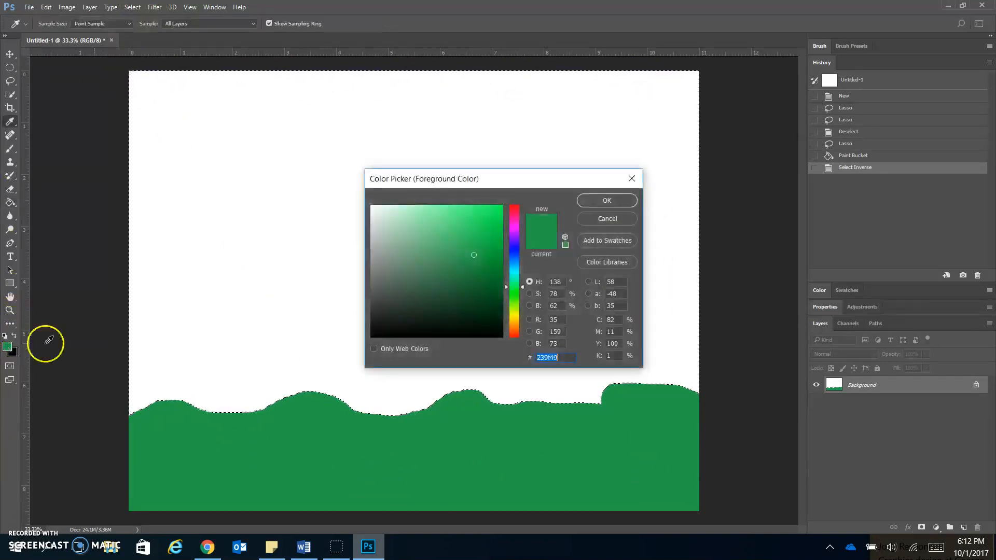
drag(518, 271, 516, 268)
mouse_move(431, 223)
mouse_down()
mouse_move(402, 213)
mouse_move(418, 214)
mouse_up()
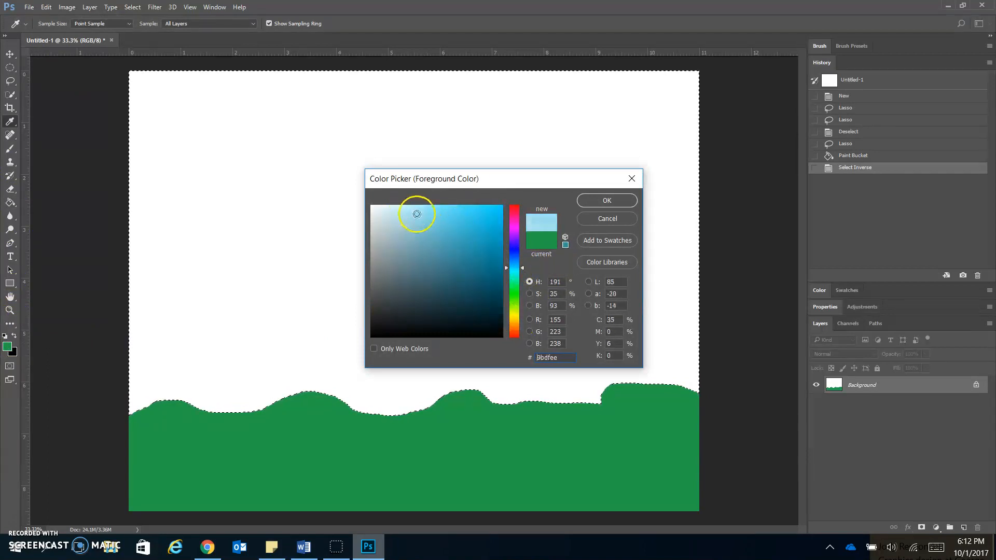
click(621, 199)
click(488, 198)
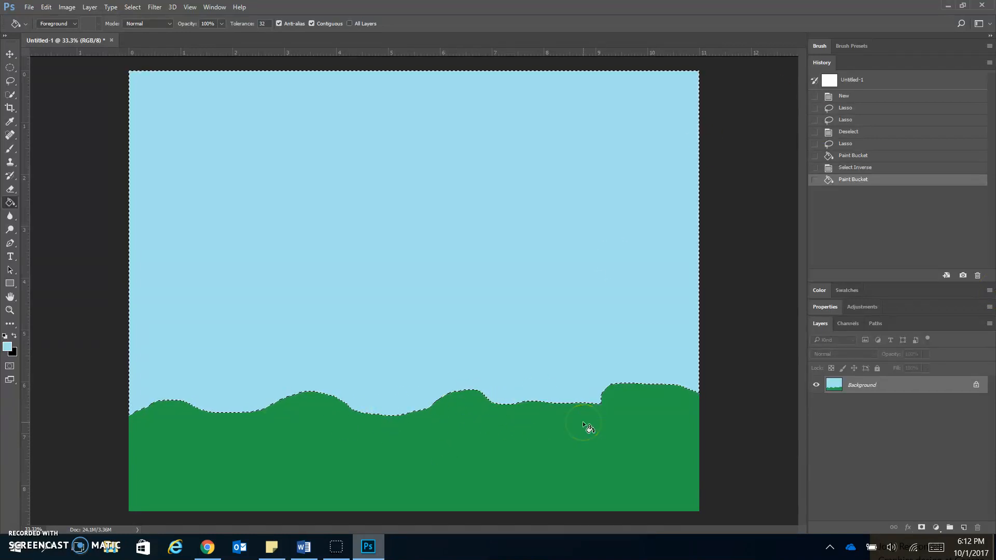
Deselect the sky area.
click(138, 7)
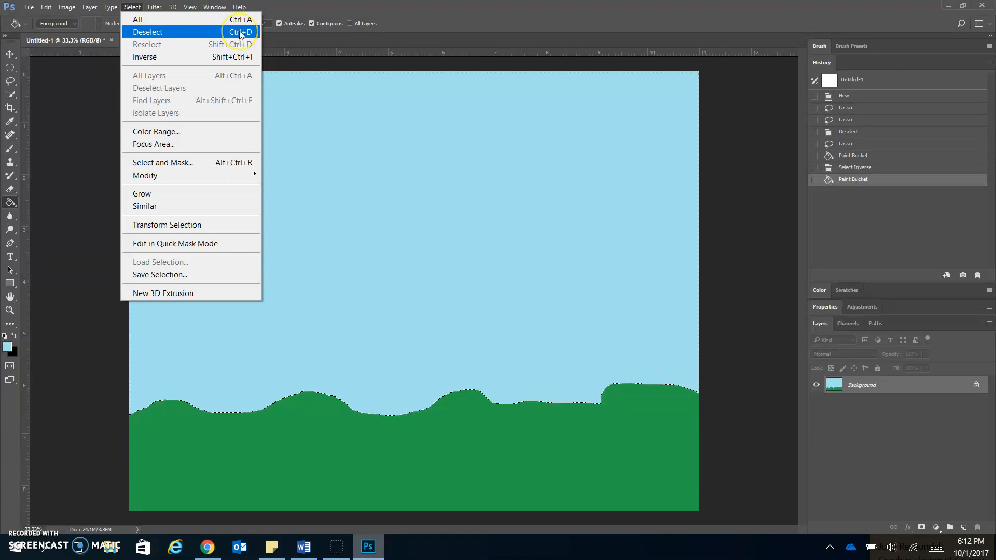
click(396, 5)
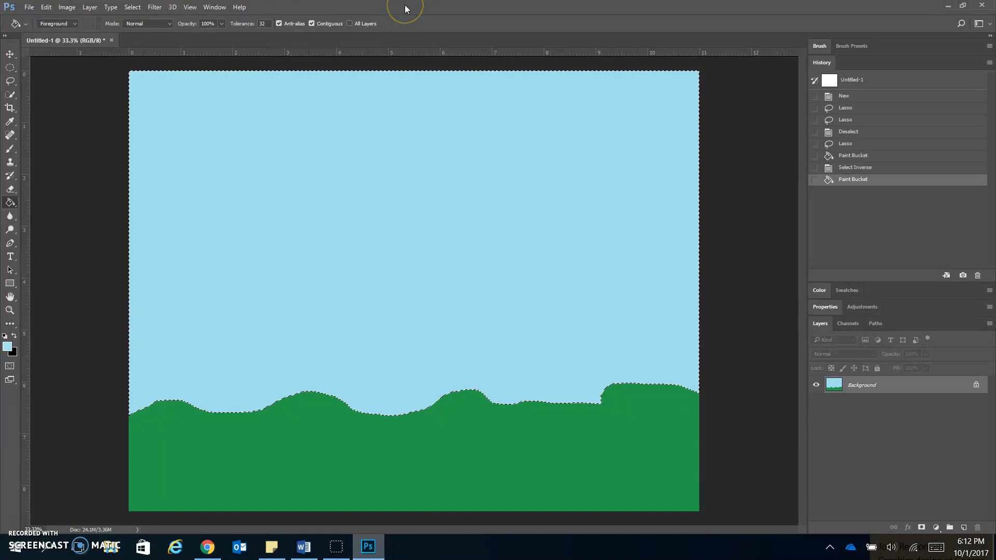
key(ctrl+d)
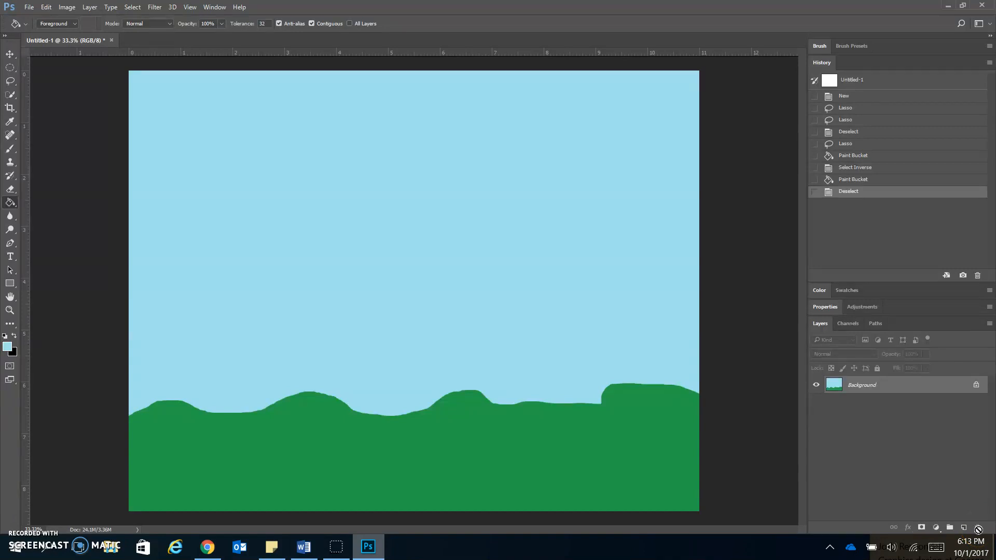
Add a new layer above the Background and name it "house".
click(950, 530)
click(980, 530)
click(976, 519)
click(964, 528)
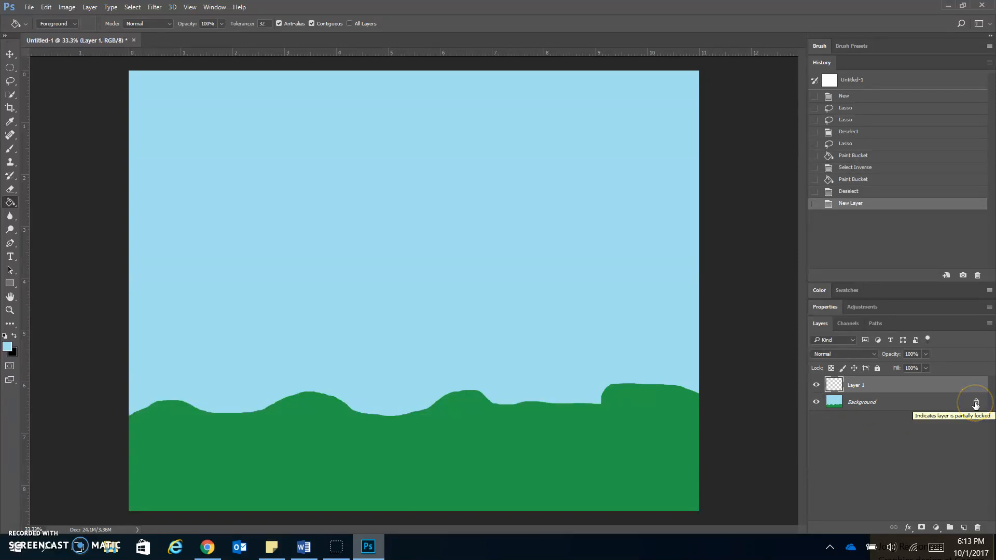
double_click(857, 387)
text(house)
key(Return)
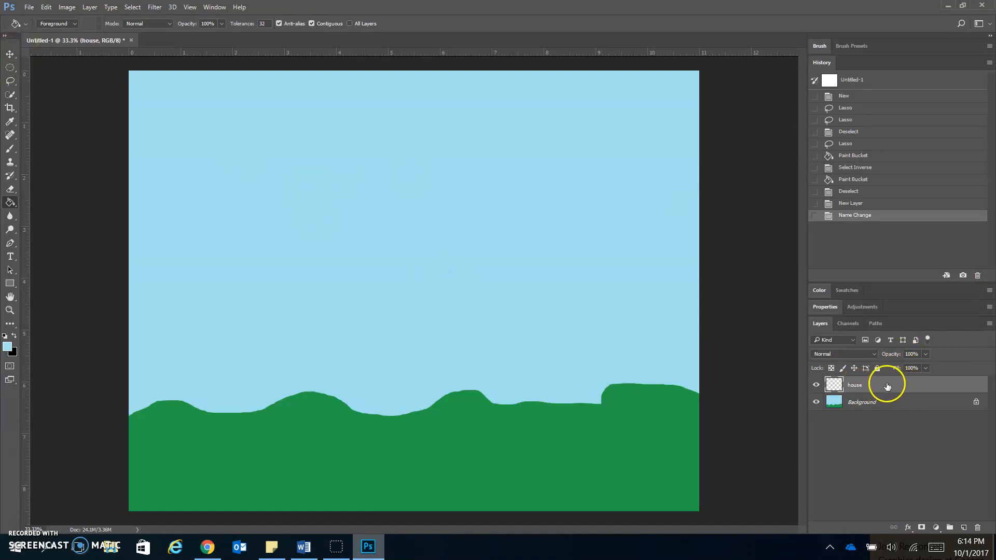
Select a tall rectangle for the house body on the canvas's right side, using the Rectangular Marquee with Normal style.
click(11, 68)
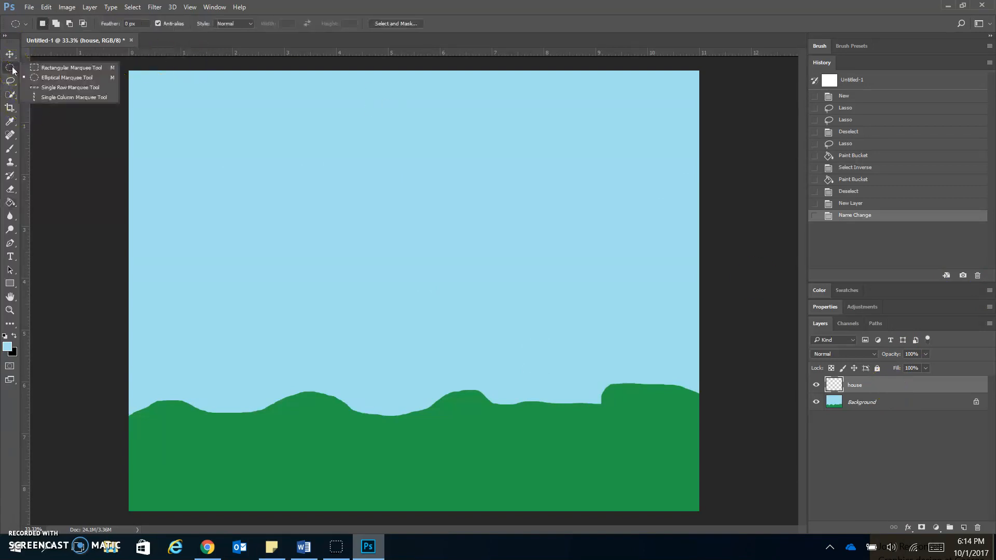
click(64, 67)
click(94, 72)
click(94, 101)
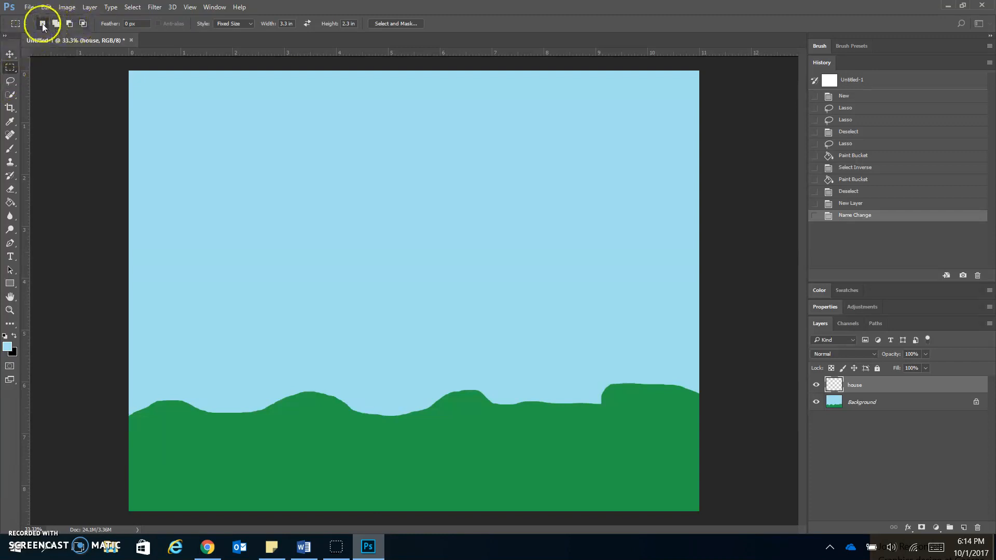
click(55, 24)
click(83, 25)
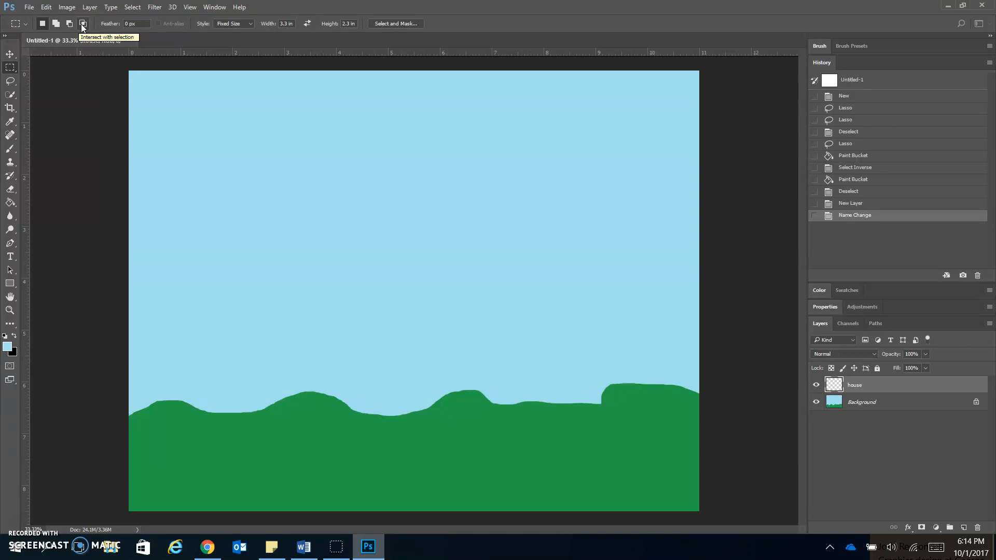
click(56, 25)
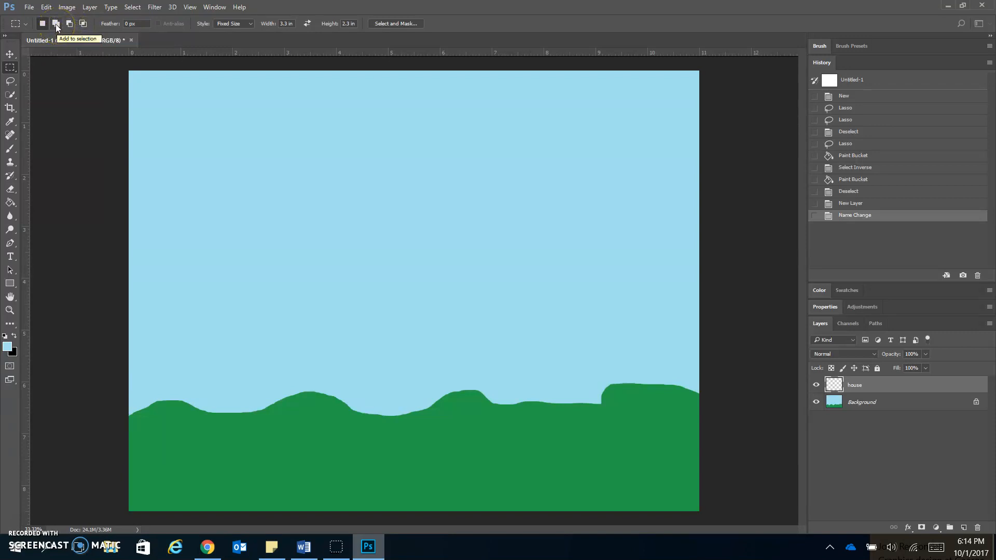
click(70, 25)
click(128, 25)
click(224, 24)
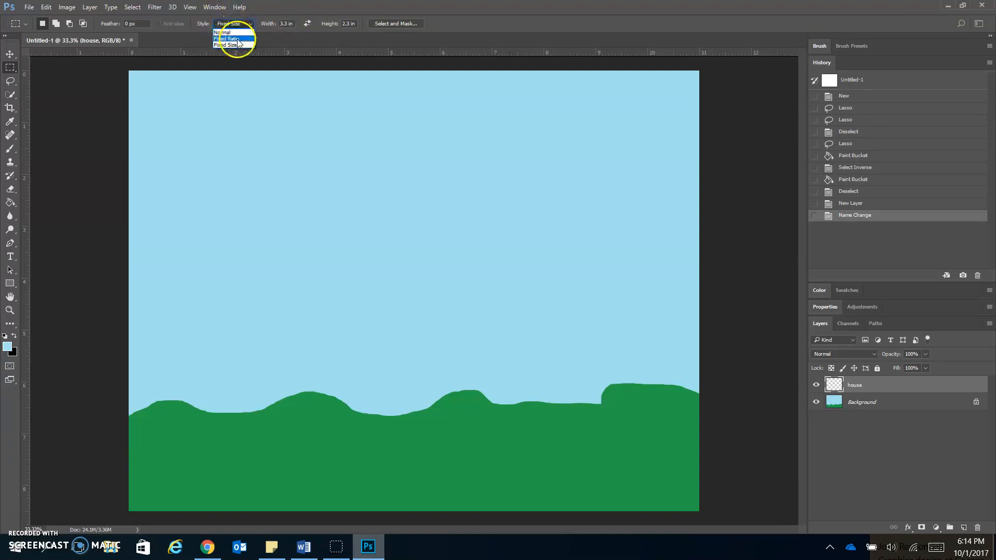
click(236, 32)
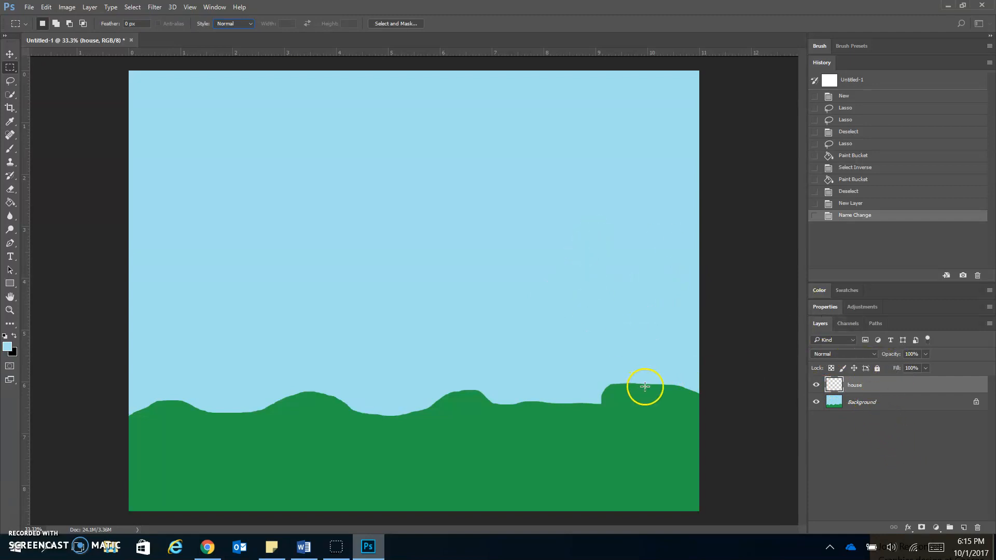
drag(642, 318, 477, 168)
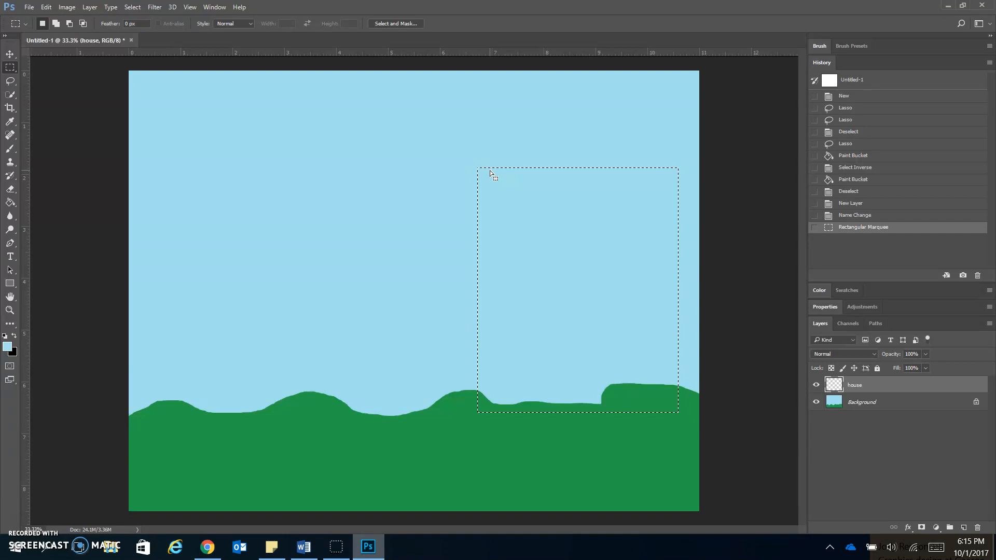
Subtract two windows about 1.1 in square and a centered door about 1.1 by 2.3 in from the house selection.
click(21, 94)
click(71, 24)
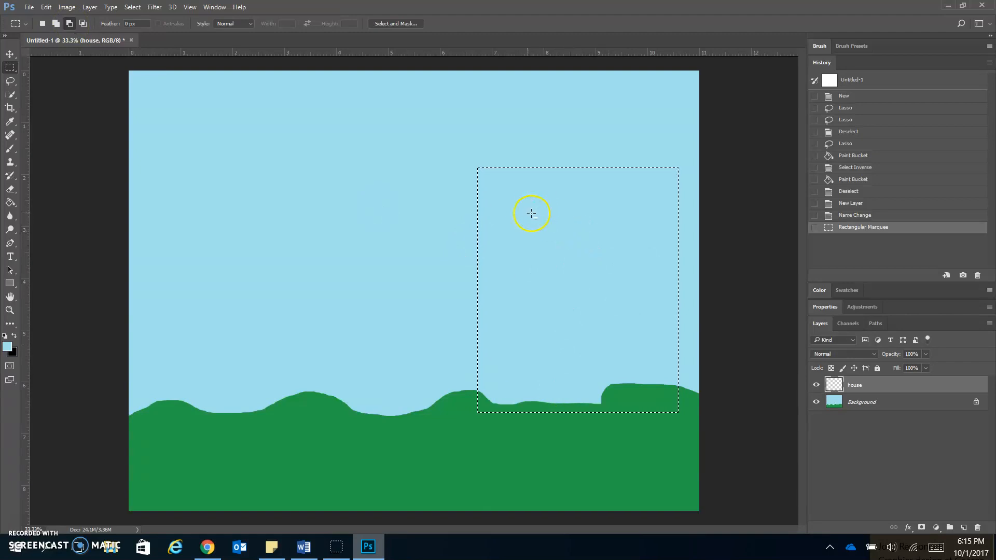
drag(501, 204, 561, 259)
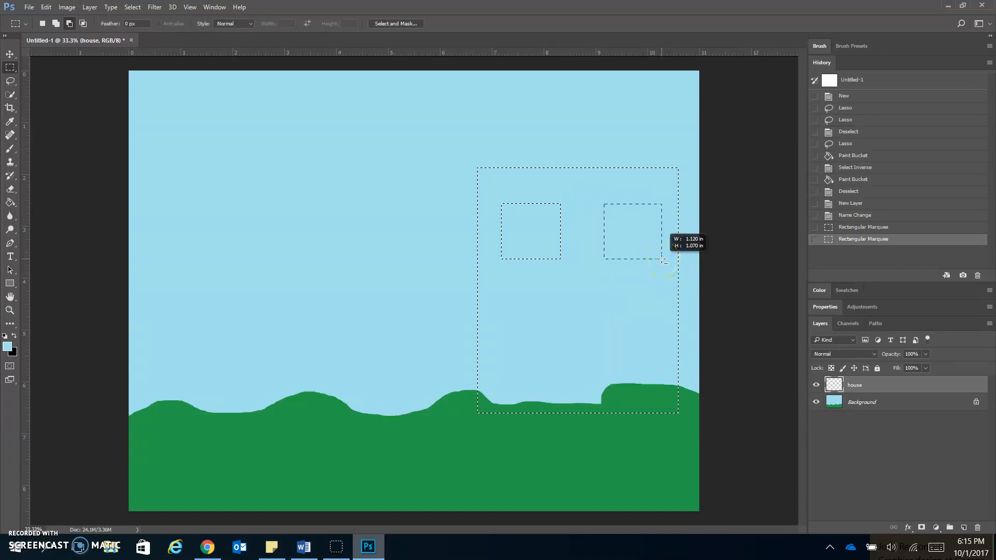
drag(663, 260, 663, 260)
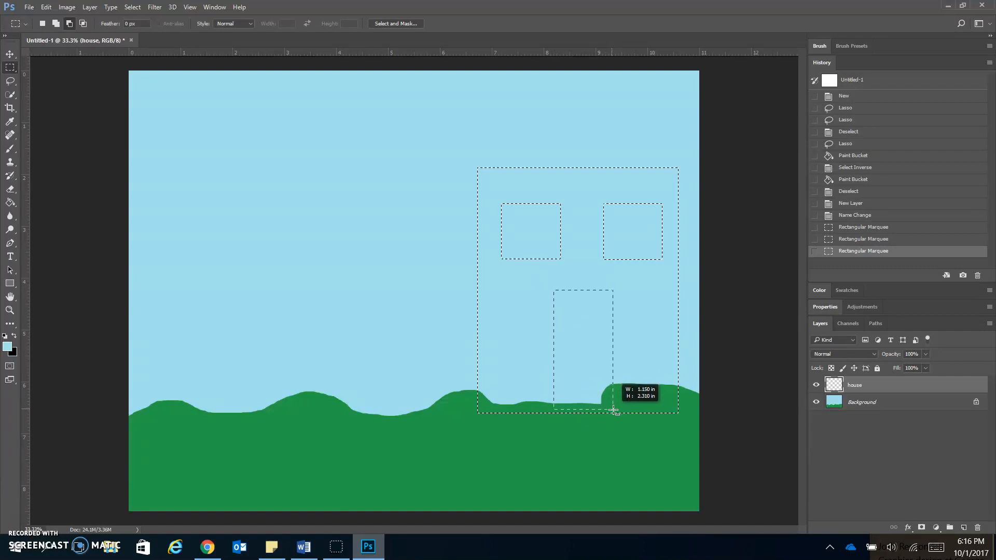
drag(614, 410, 612, 413)
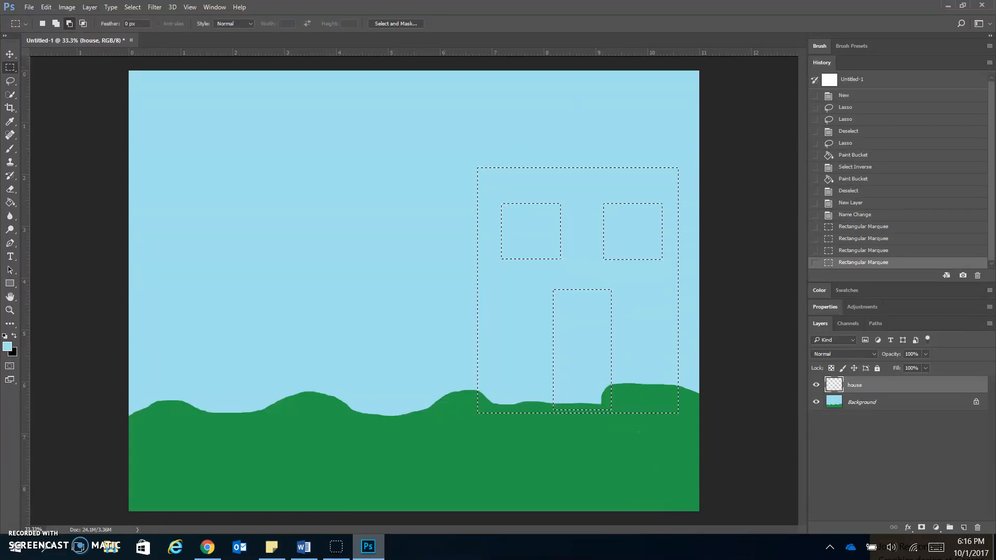
Set the foreground color to brownish red #763838 and fill the selected house walls with the Paint Bucket.
click(12, 203)
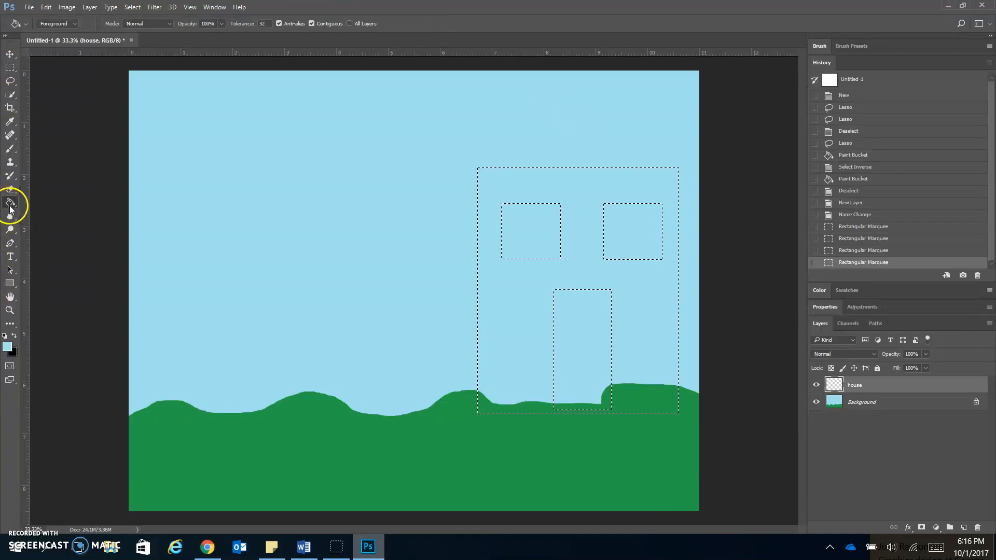
click(8, 346)
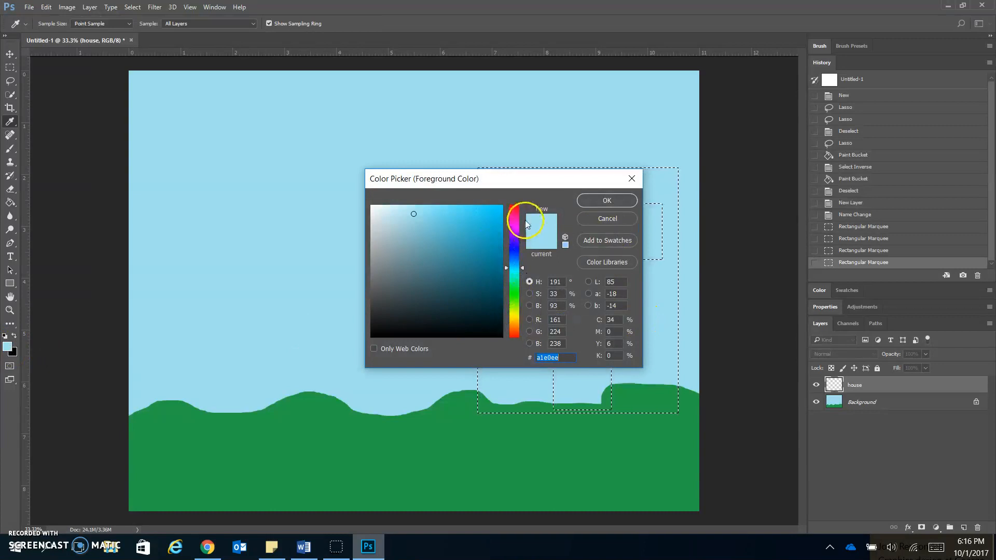
click(517, 206)
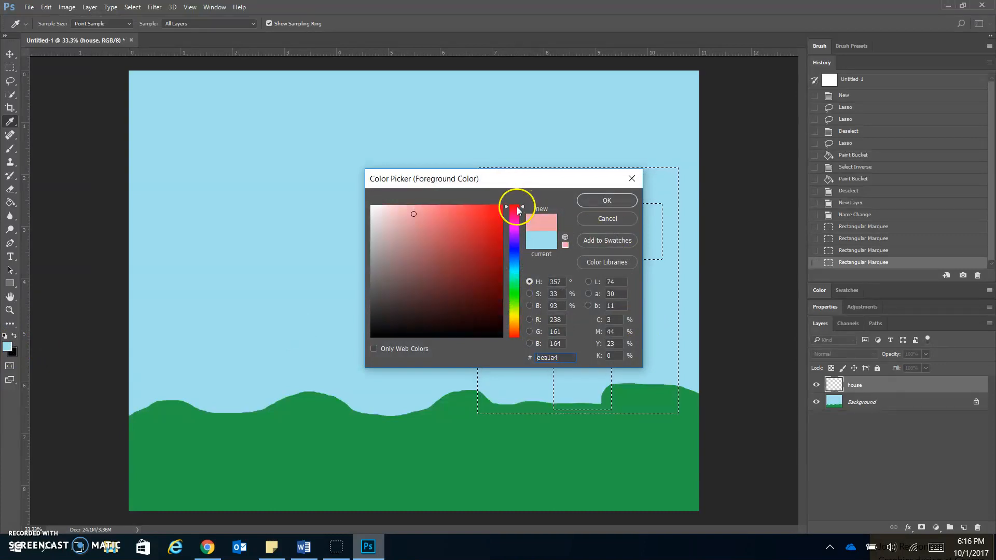
click(521, 204)
mouse_move(494, 242)
mouse_down()
mouse_move(493, 289)
mouse_move(493, 276)
mouse_up()
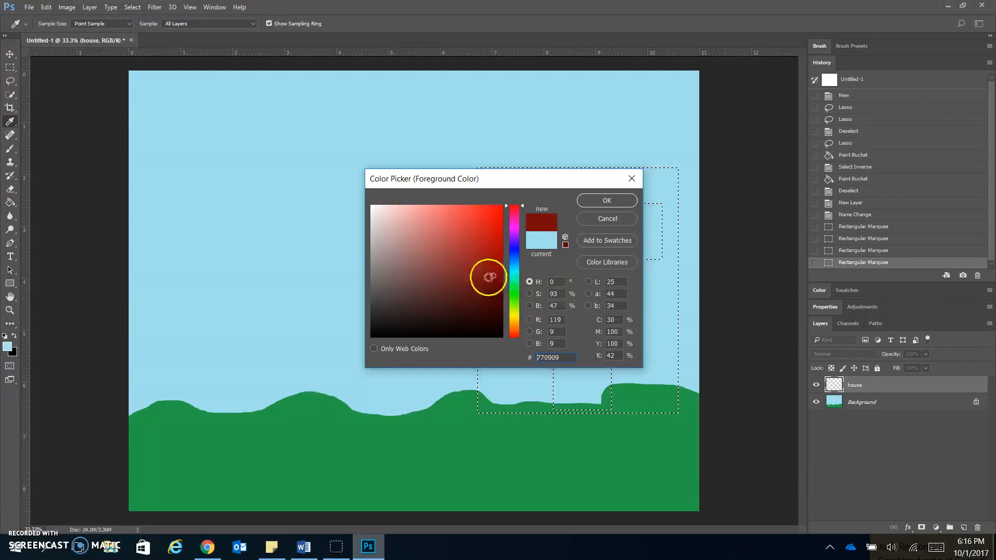
drag(490, 277, 425, 275)
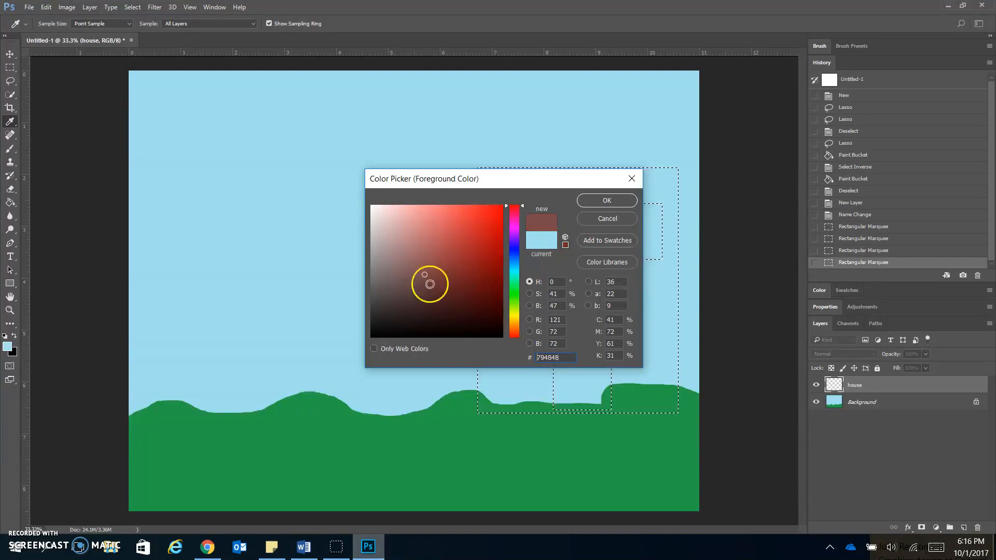
click(440, 276)
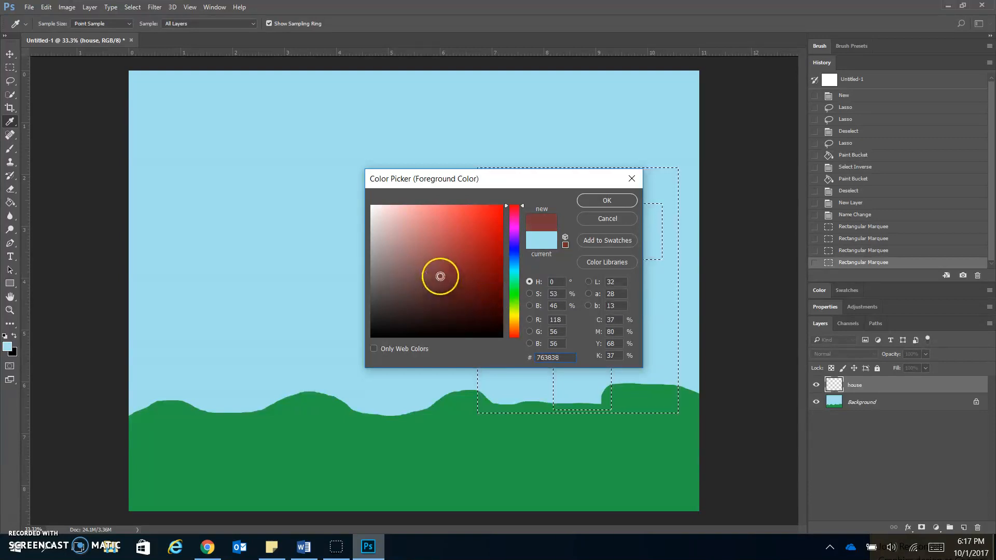
click(607, 201)
click(617, 179)
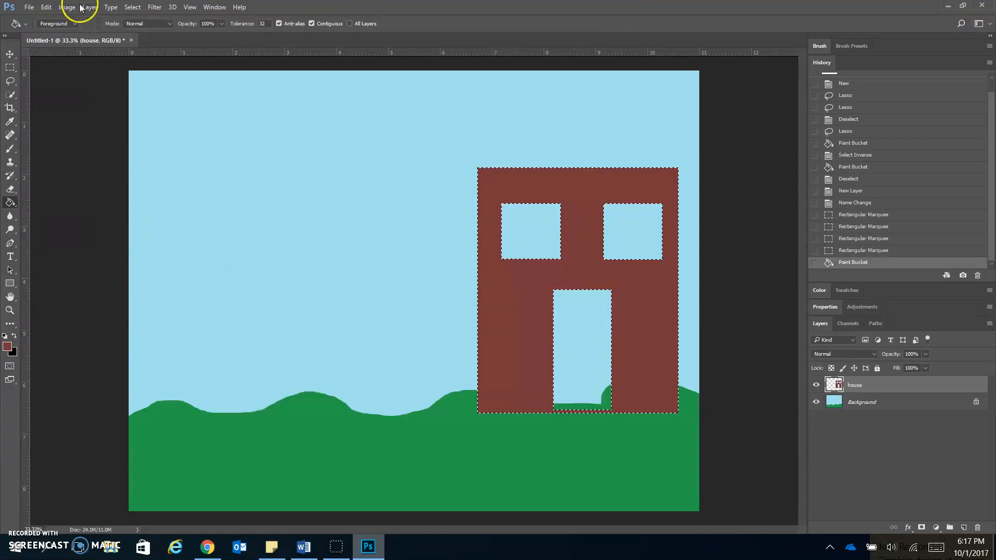
Invert the house selection and swap the foreground and background colors to make black the foreground.
click(132, 7)
click(152, 57)
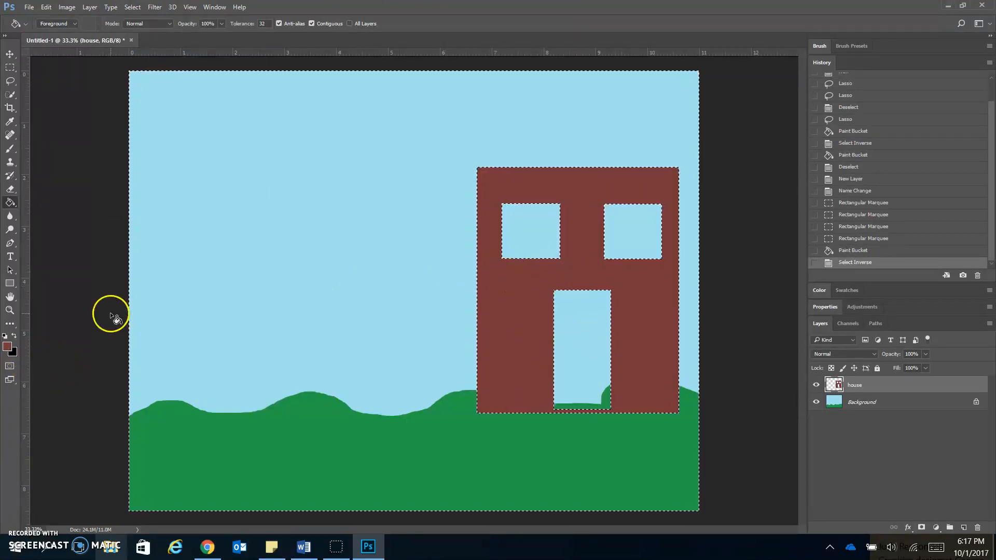
click(15, 335)
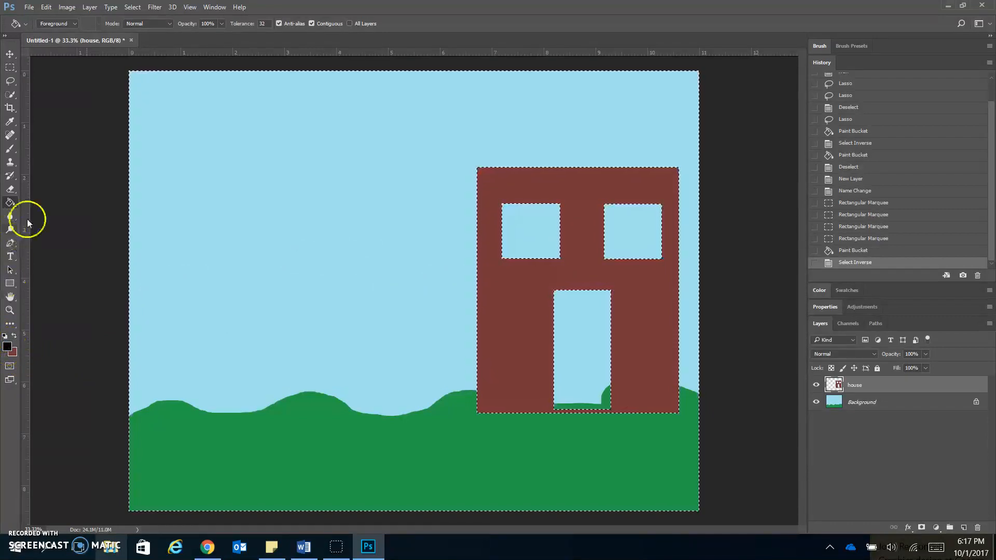
Try filling the left window black with Contiguous on and then off, undoing each fill and turning Contiguous back on.
click(533, 241)
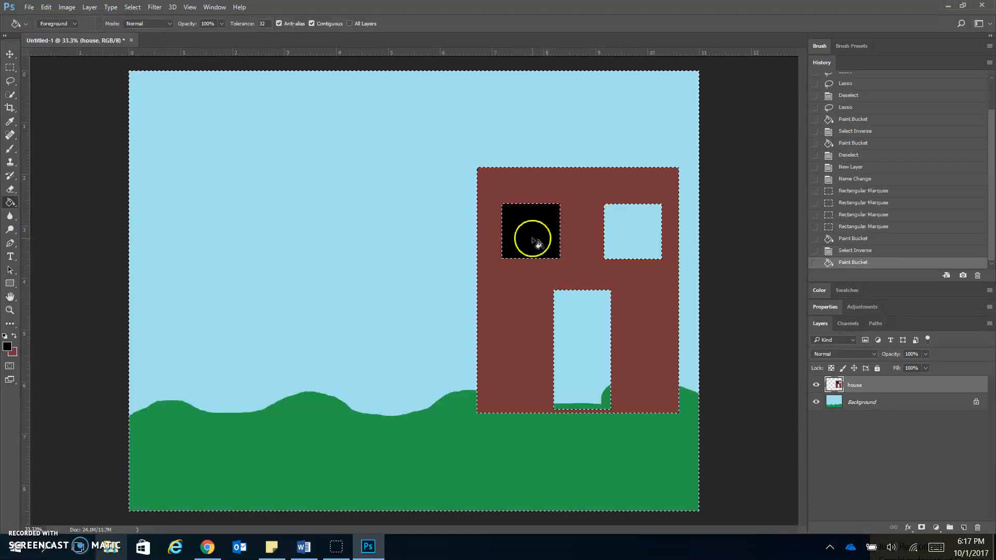
key(ctrl+z)
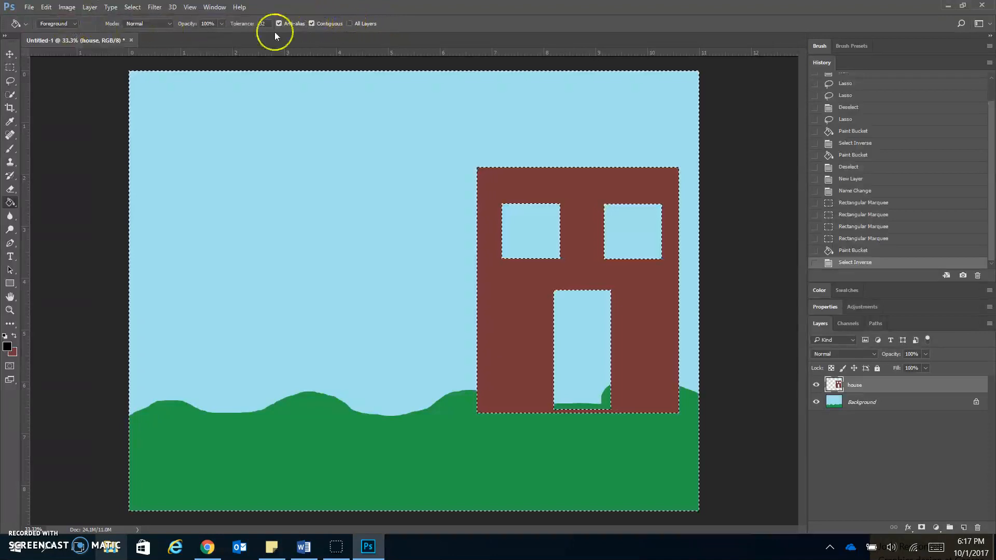
click(312, 23)
click(531, 234)
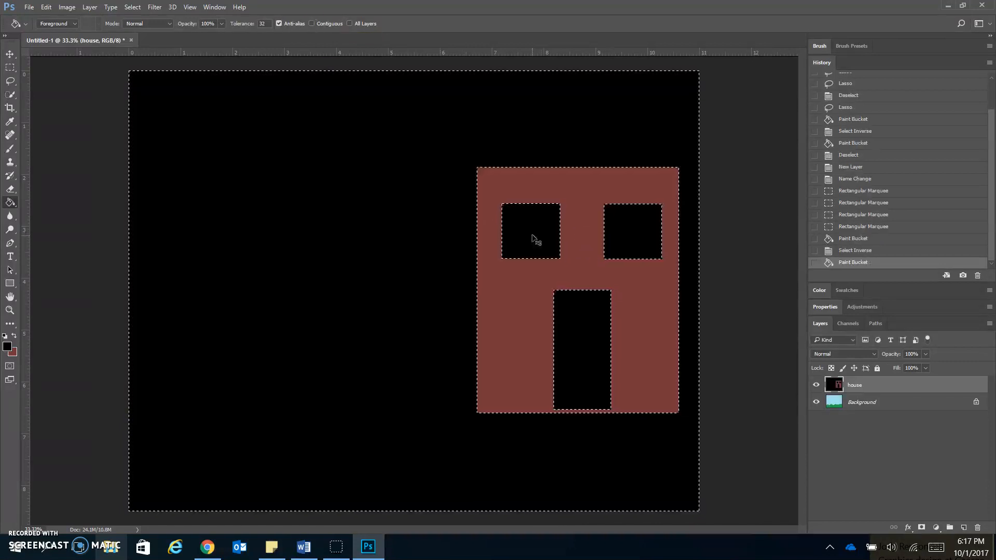
key(ctrl+z)
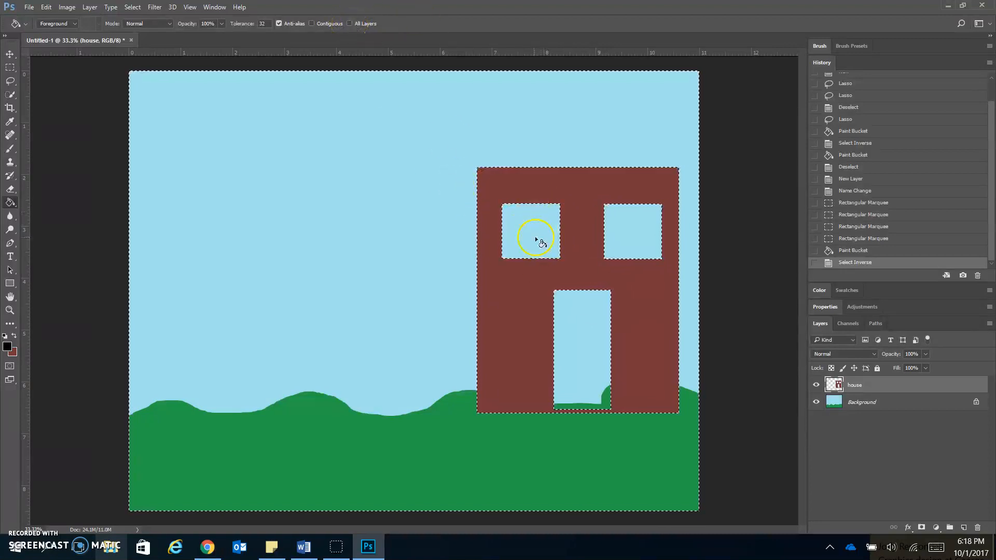
click(325, 24)
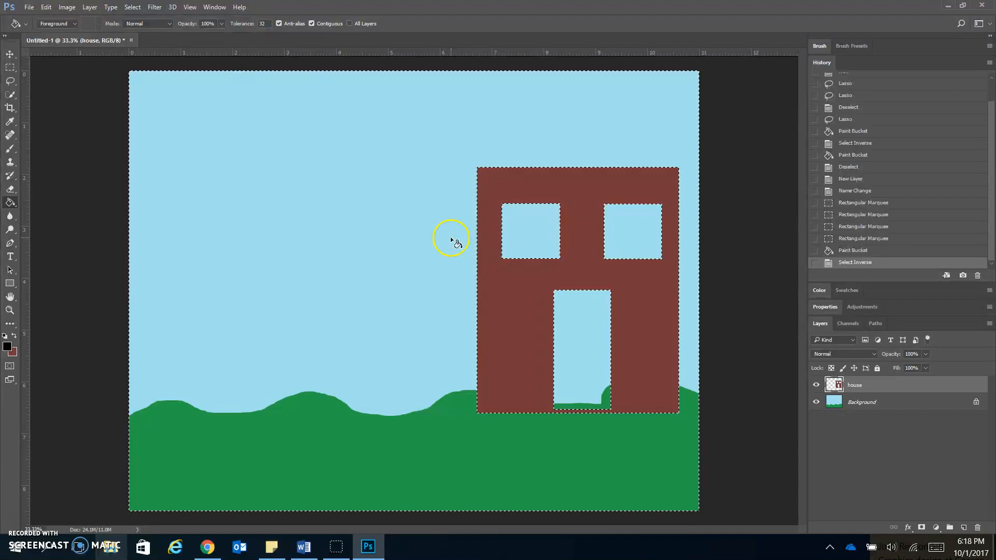
Fill both windows and the door with black using the Paint Bucket, and clear the selection.
click(527, 226)
click(620, 231)
click(585, 352)
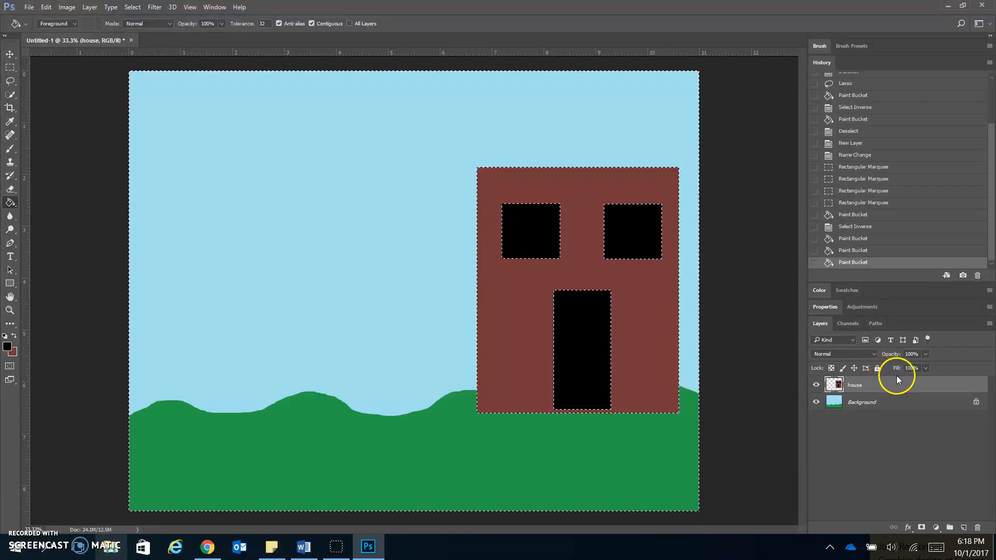
key(ctrl+d)
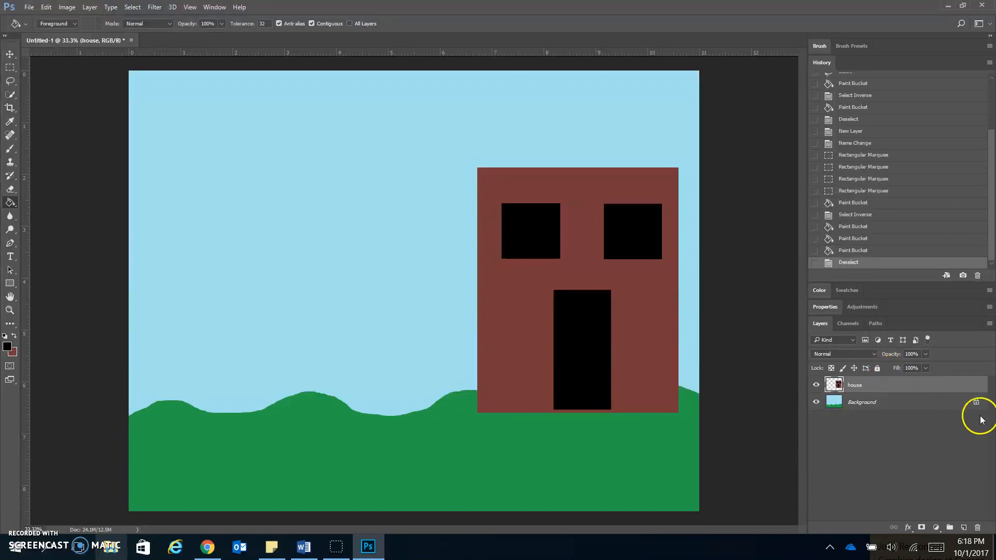
Add a new layer above the house layer and name it "roof".
click(964, 529)
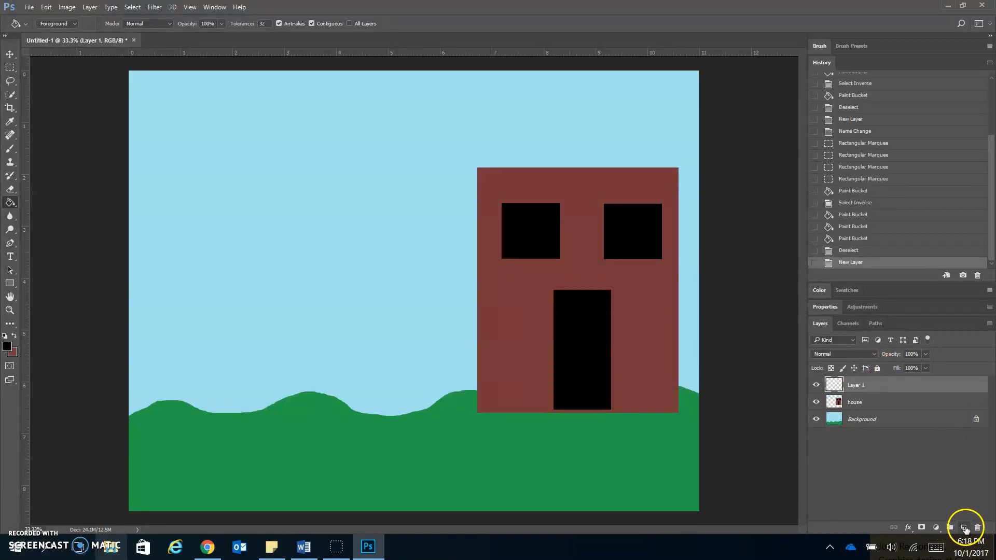
double_click(856, 385)
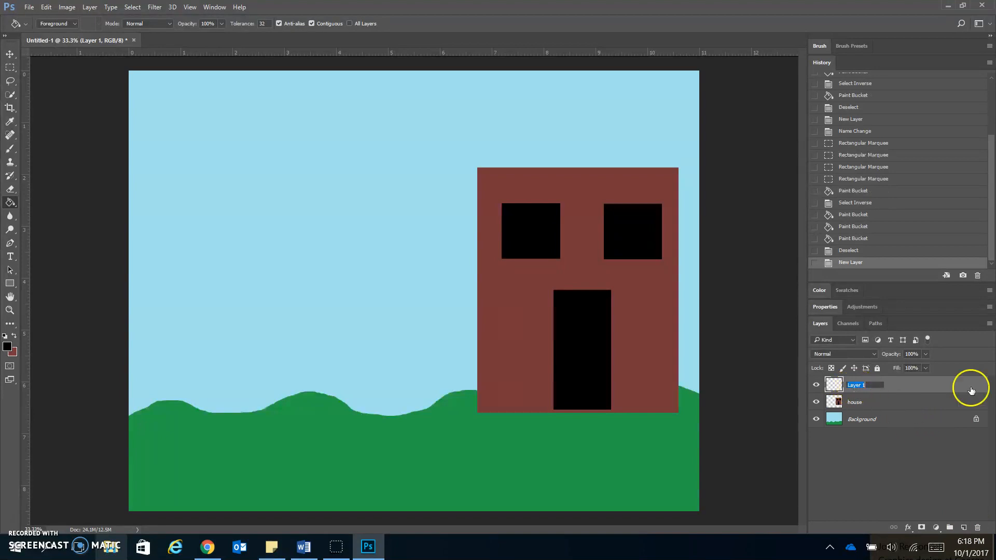
text(roof)
key(Return)
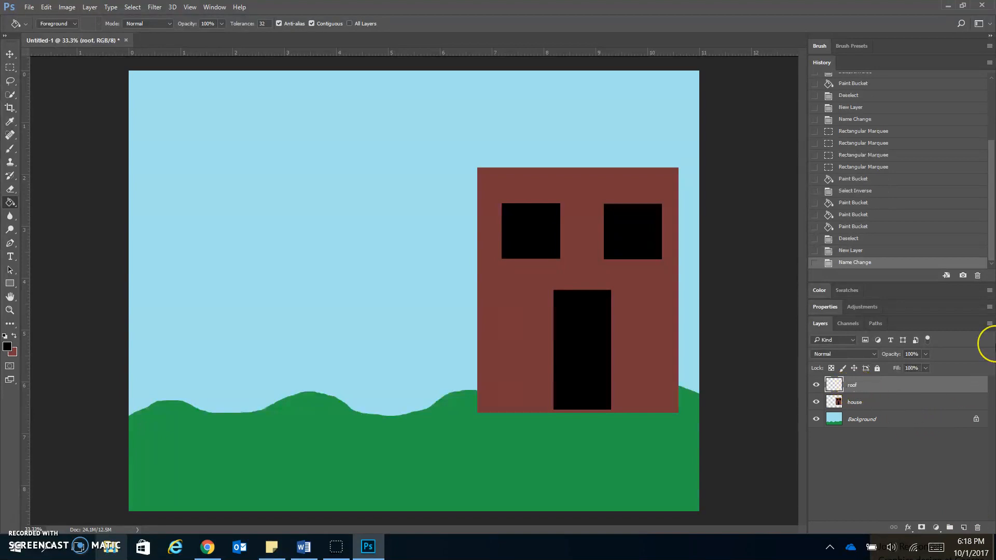
Outline a triangular roof selection with the Polygonal Lasso, spanning slightly beyond the house walls and peaking near the canvas's top edge.
click(10, 81)
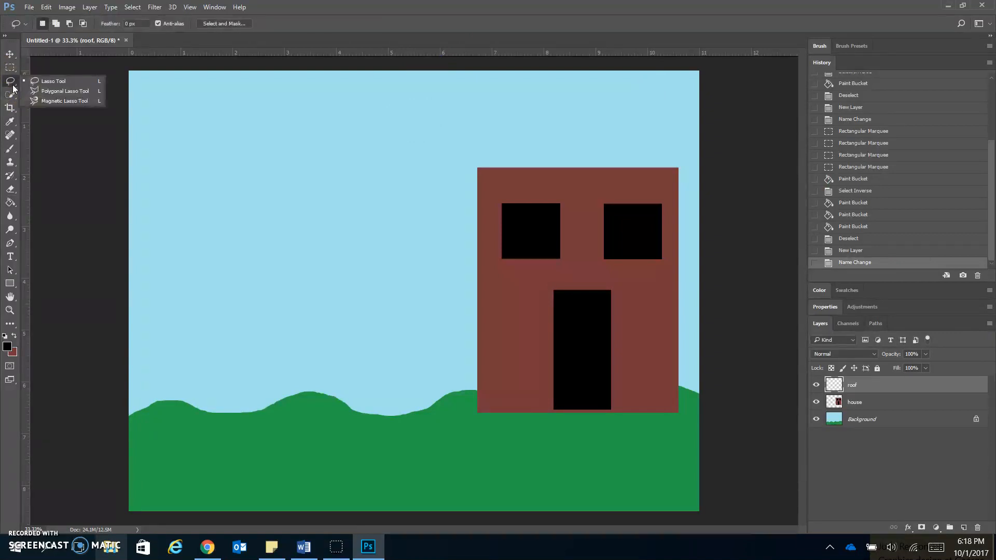
click(56, 92)
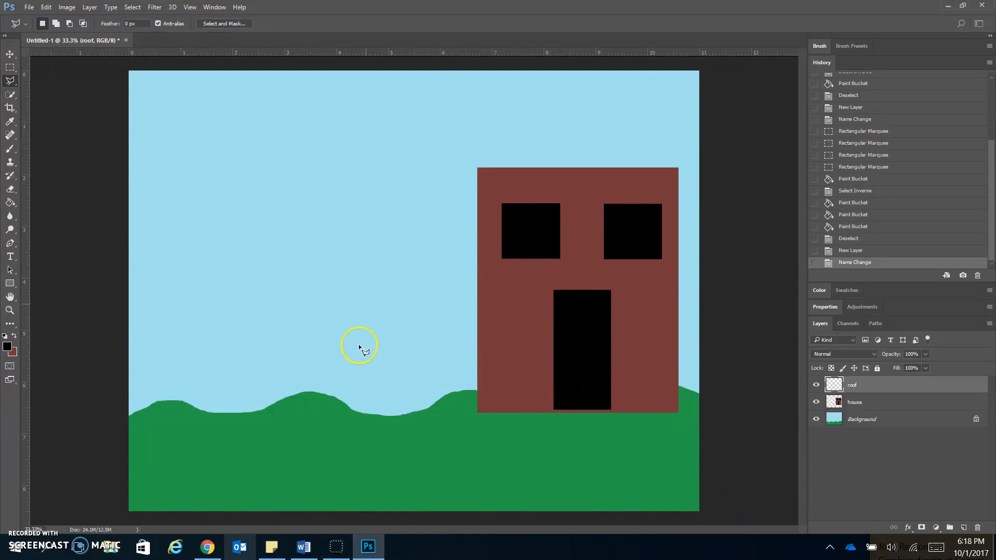
click(689, 174)
click(583, 73)
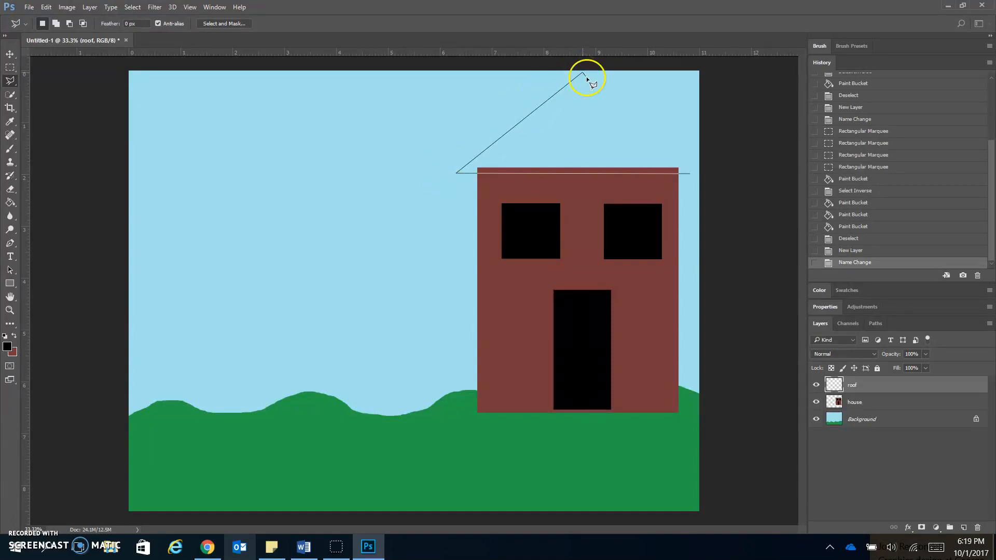
click(692, 174)
double_click(720, 160)
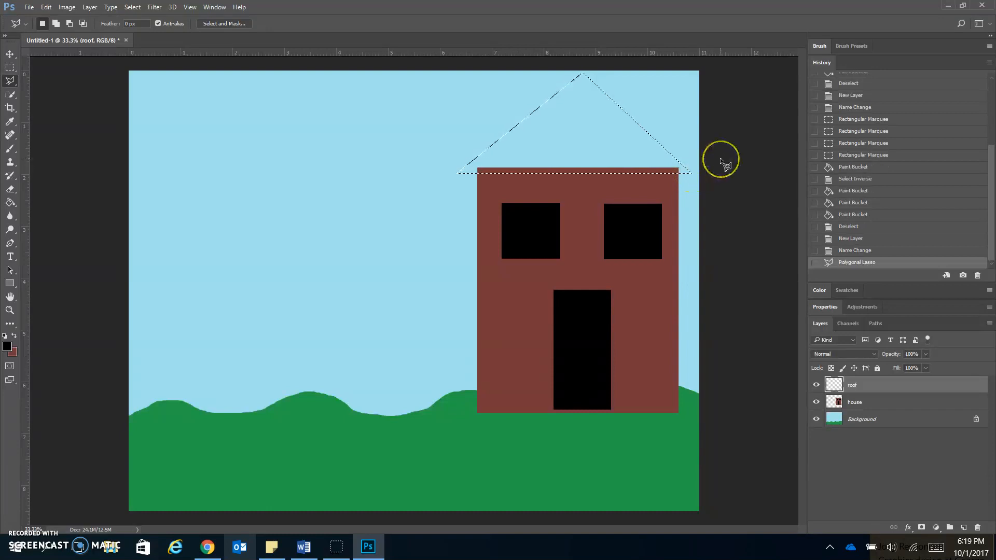
click(714, 167)
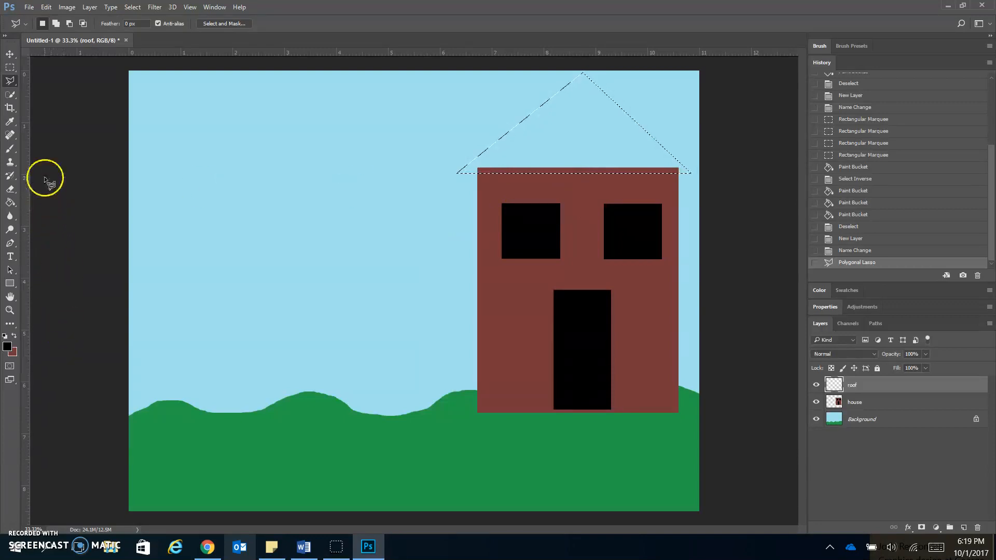
Sample the house wall's brown as the foreground colour and darken it to 522627.
click(10, 122)
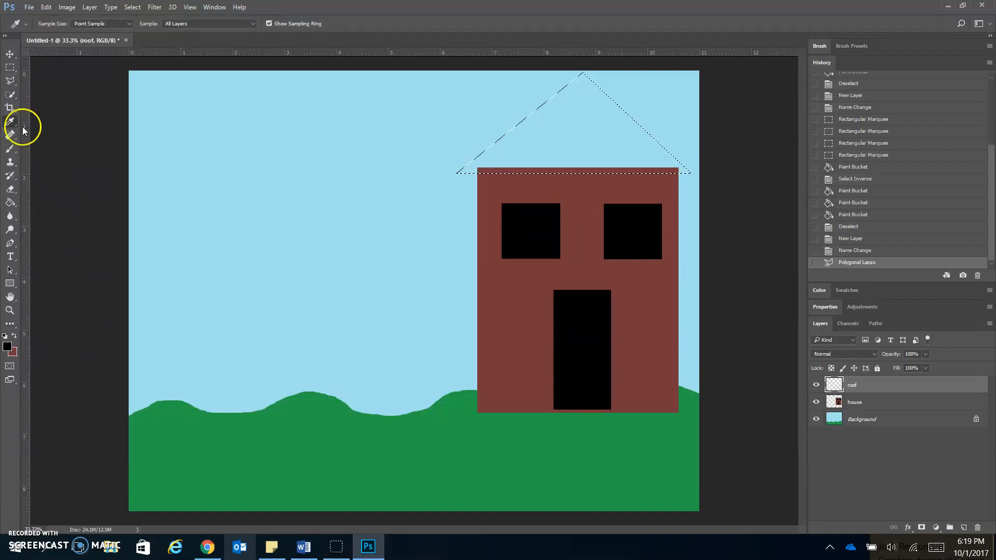
click(537, 278)
click(537, 279)
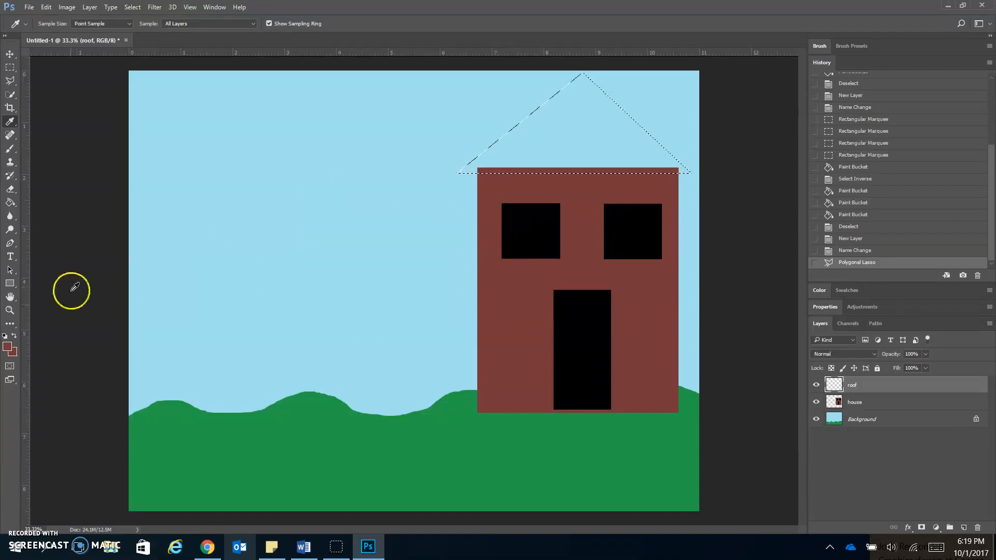
click(6, 347)
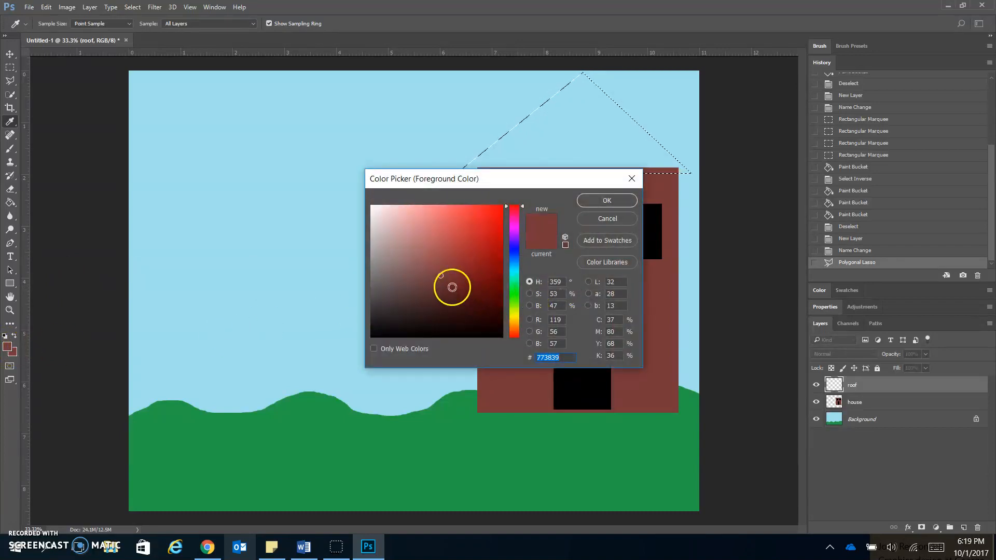
drag(441, 275, 442, 295)
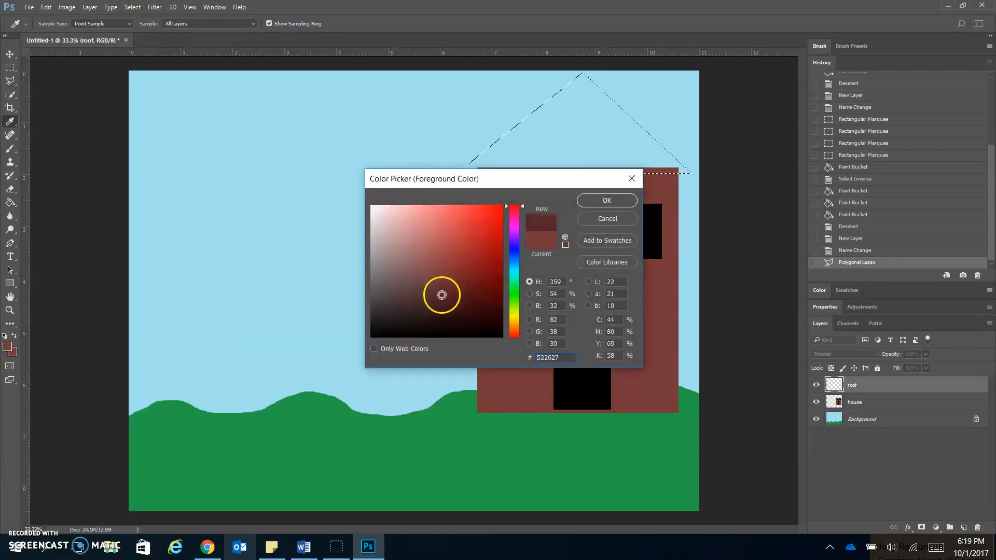
click(600, 201)
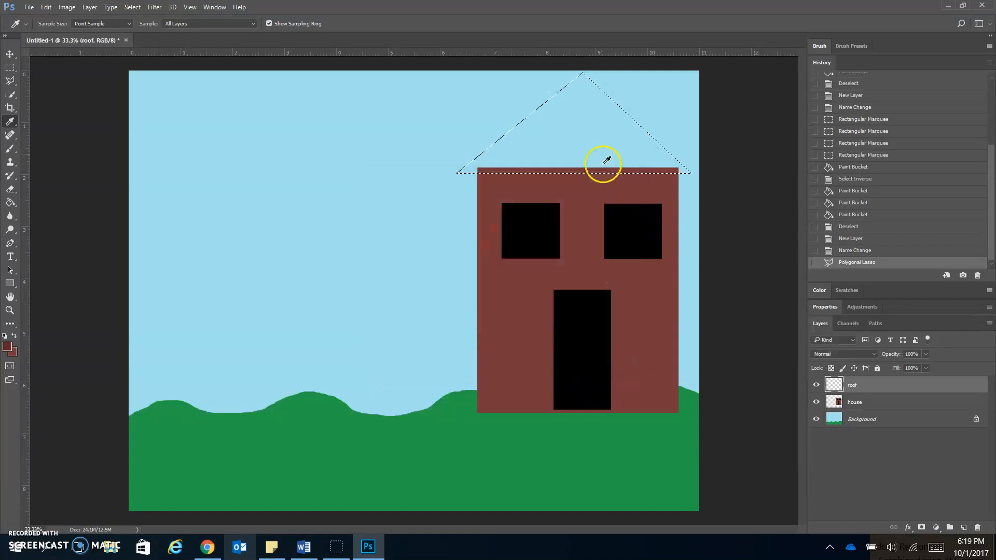
Fill the triangular roof selection with the dark brown foreground colour using the Paint Bucket, and clear the selection.
click(10, 202)
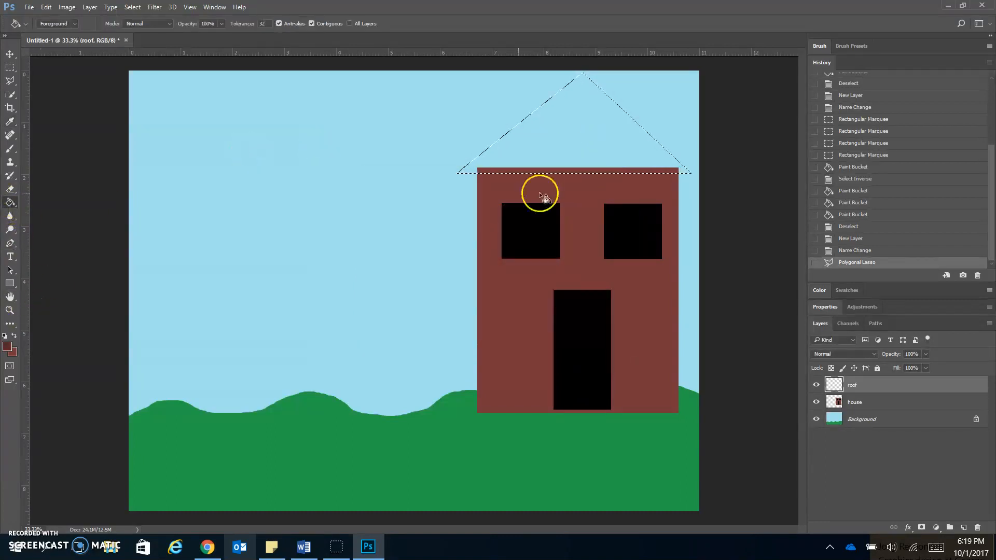
click(637, 149)
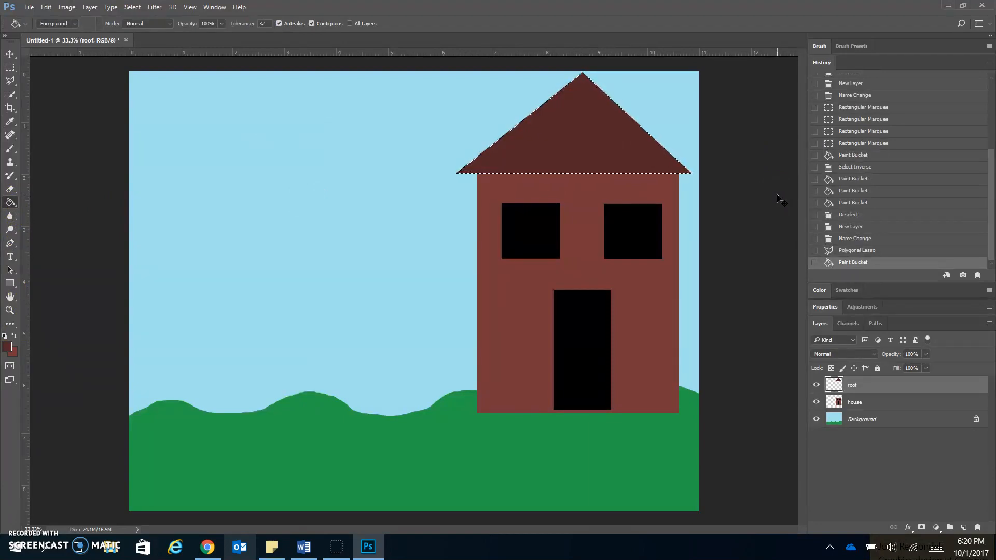
key(ctrl+d)
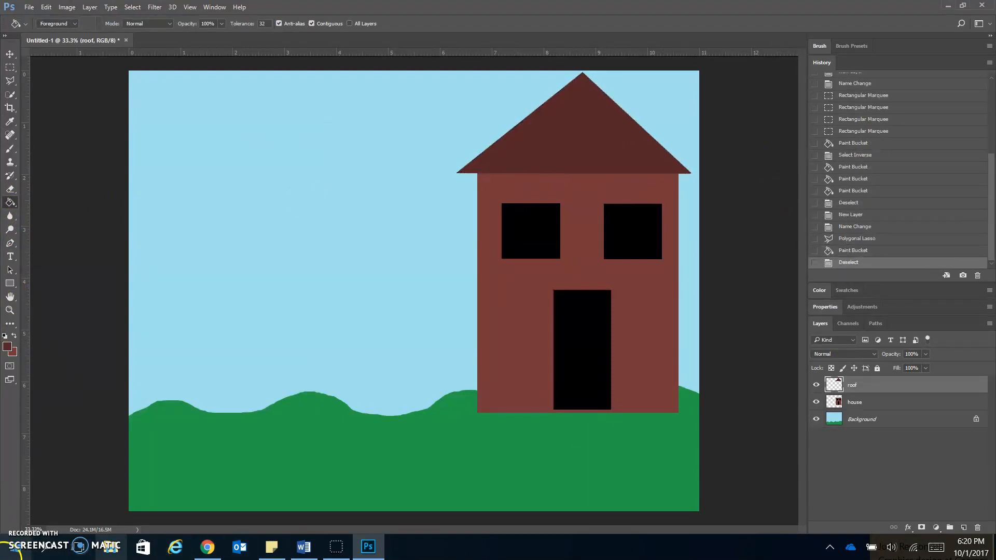